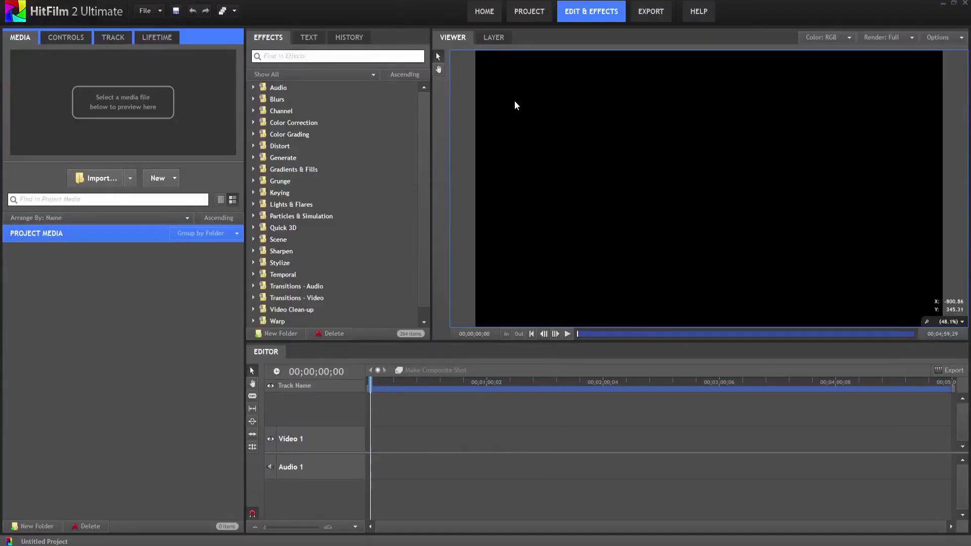
scroll(426, 113, down, 1)
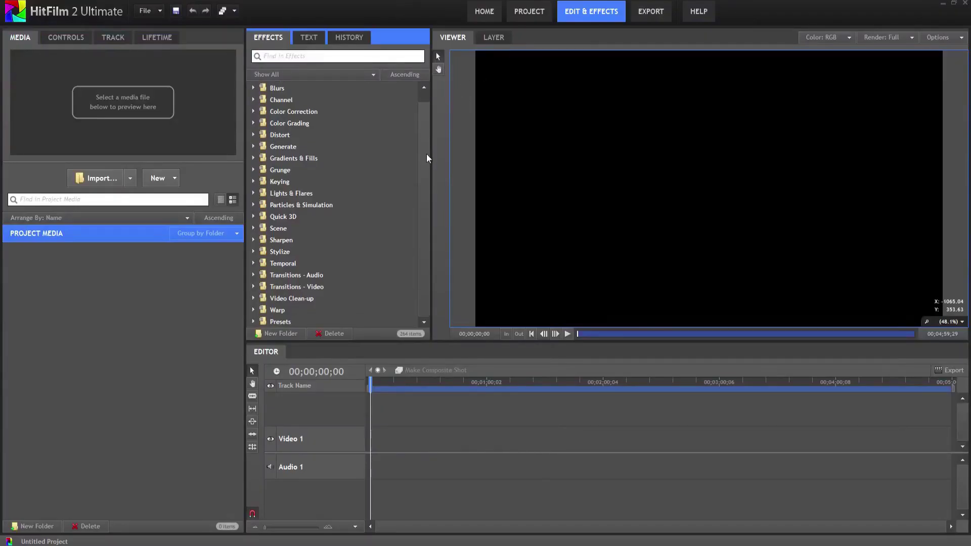
In HitFilm 2 Ultimate, expand Scene effects and select Environment Map Viewer [Layer only].
click(254, 229)
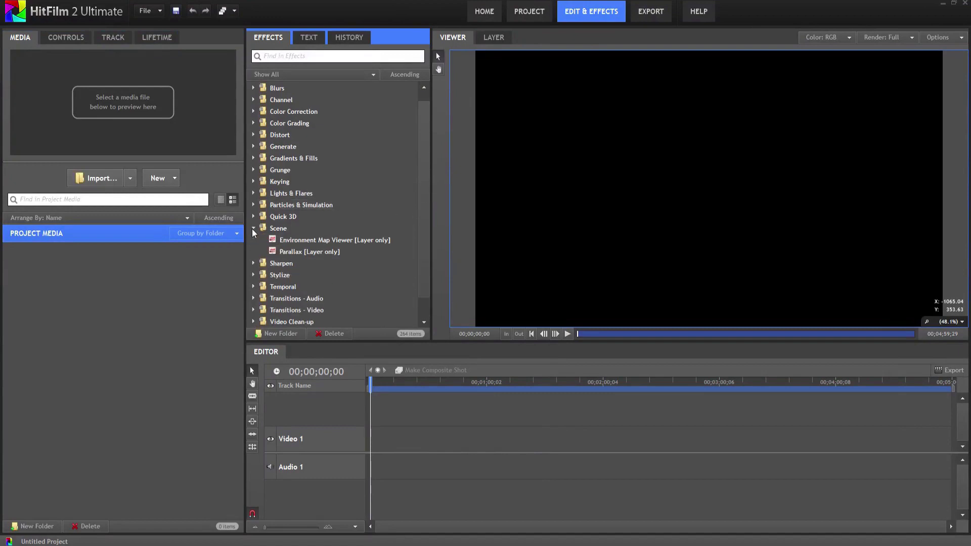
click(340, 242)
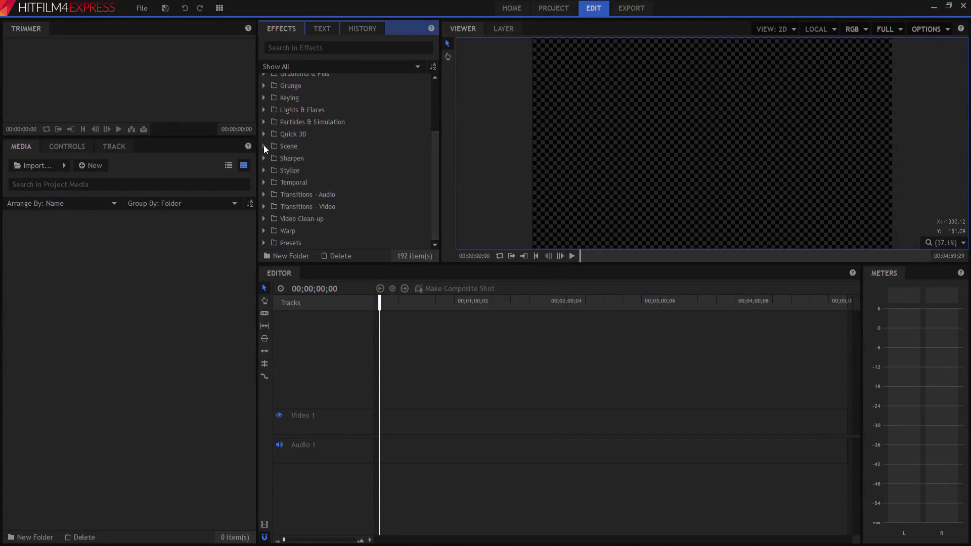
Expand the Scene and 360° Video effect folders, selecting Environment Map Transform and 360° Video Viewer.
click(264, 147)
click(320, 160)
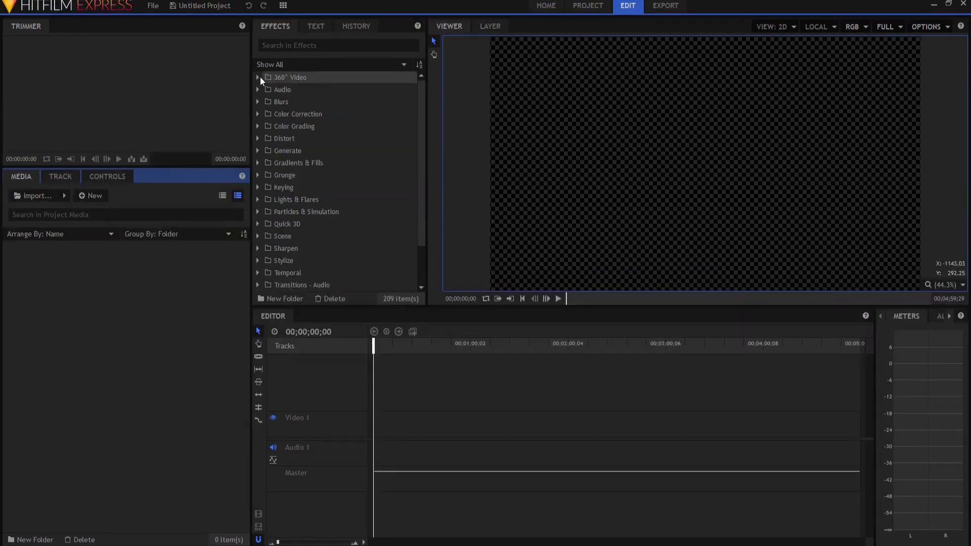
click(259, 78)
click(331, 103)
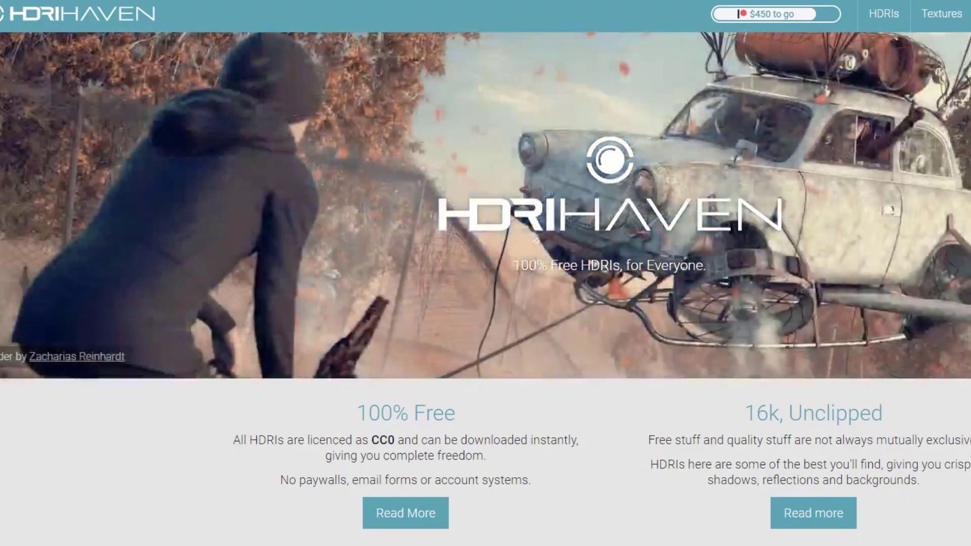
scroll(486, 288, down, 4)
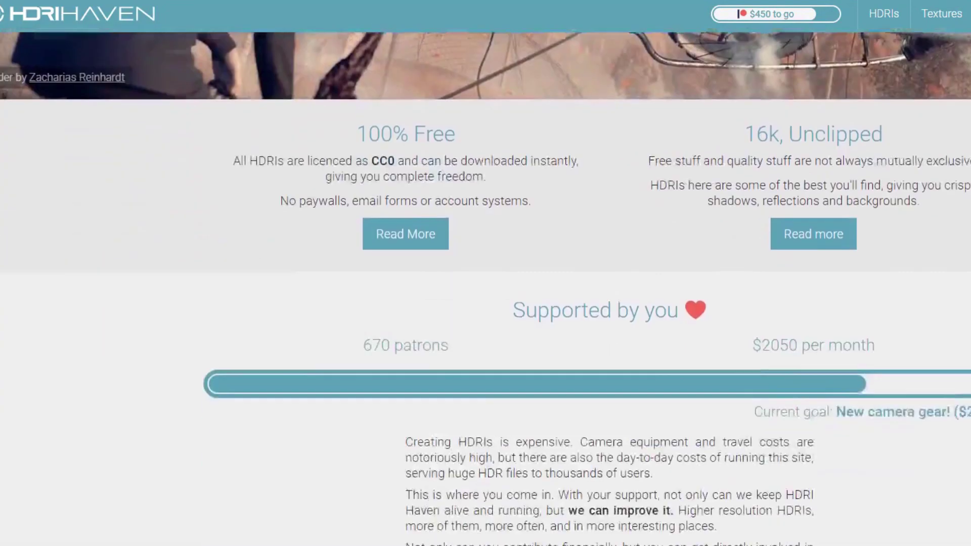
scroll(486, 289, down, 4)
scroll(486, 289, down, 2)
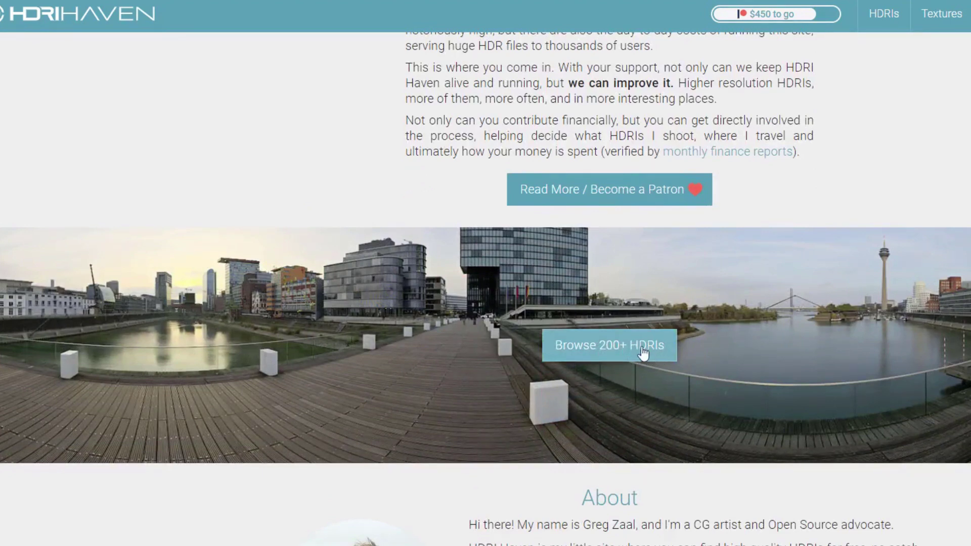
scroll(643, 353, up, 10)
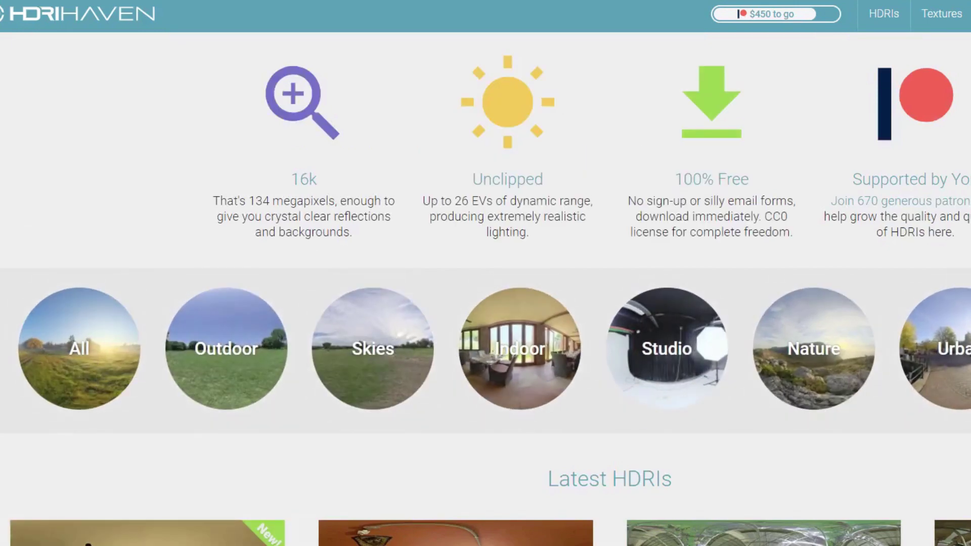
scroll(485, 303, down, 4)
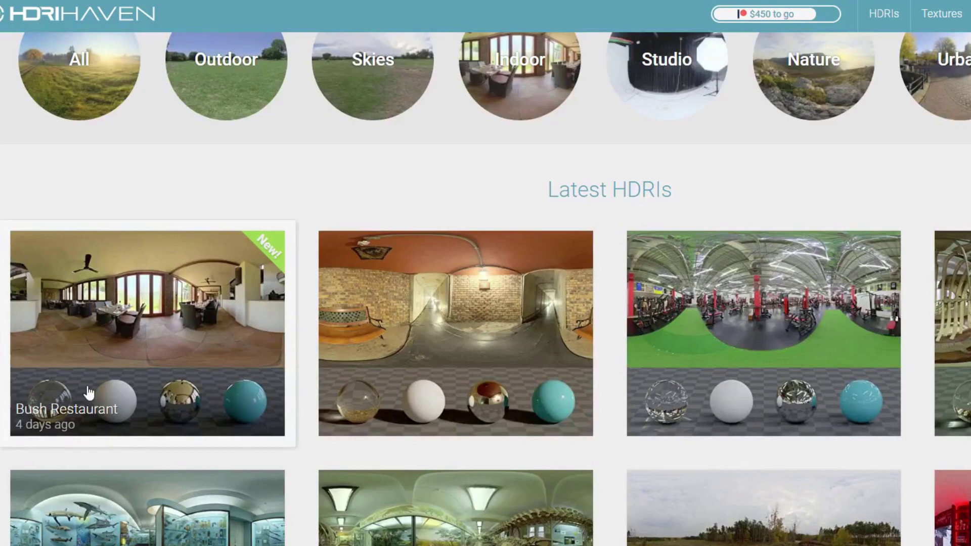
Open the Bush Restaurant HDRI and look at its ceiling fan, floor and wall in 360° view.
click(89, 393)
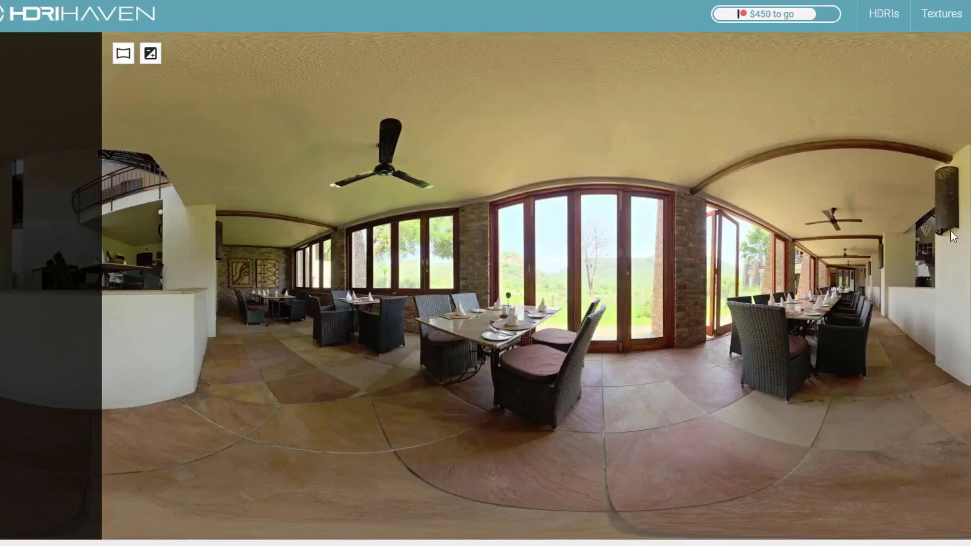
click(116, 58)
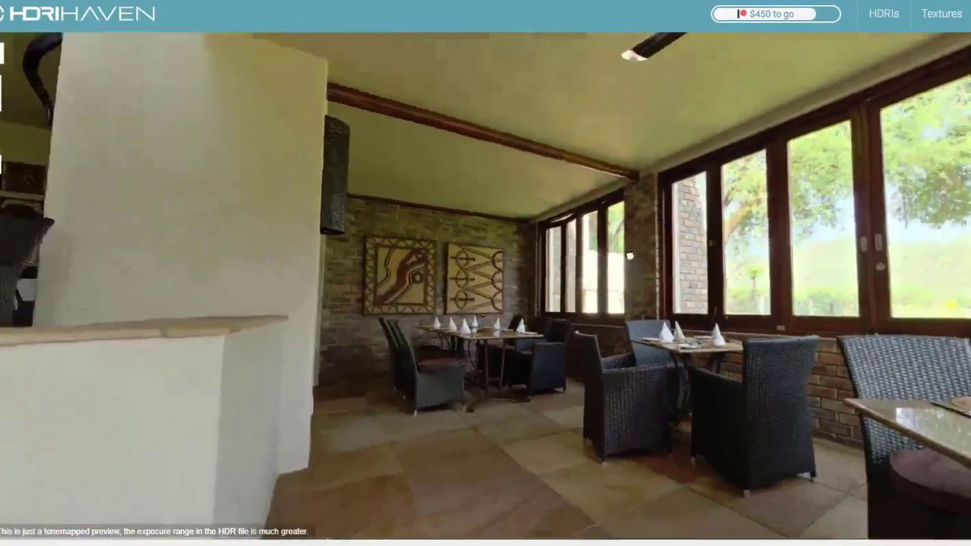
drag(629, 256, 458, 392)
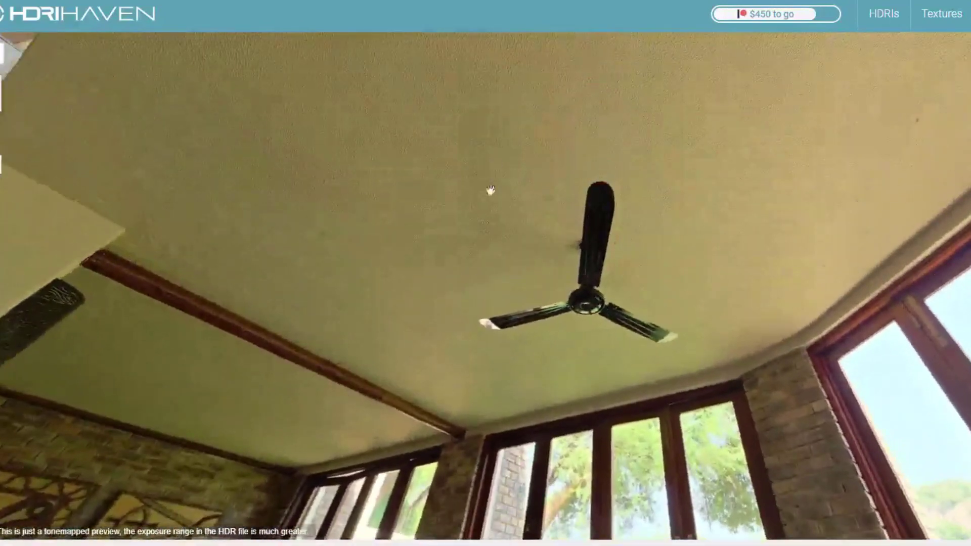
drag(628, 481, 525, 294)
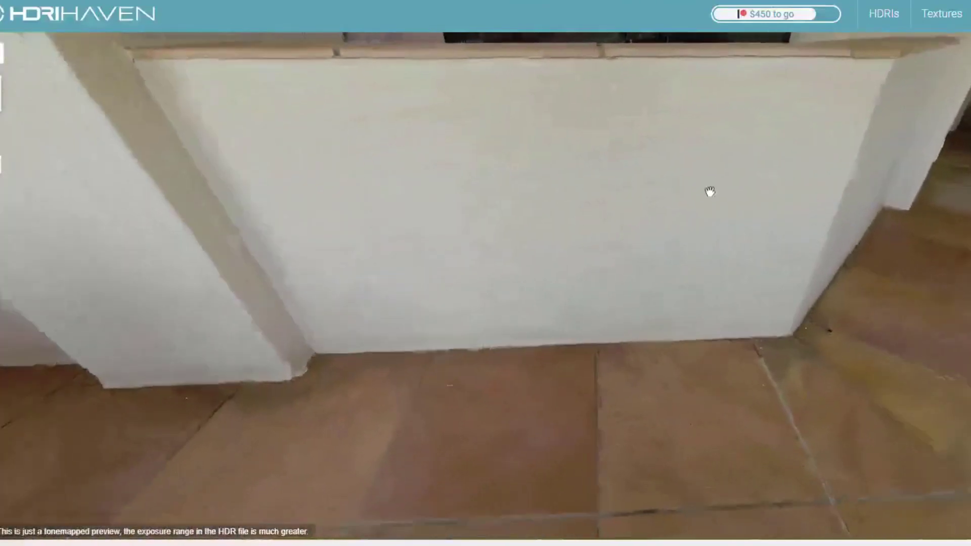
mouse_move(525, 295)
mouse_down()
mouse_move(683, 362)
mouse_move(577, 278)
mouse_move(796, 289)
mouse_up()
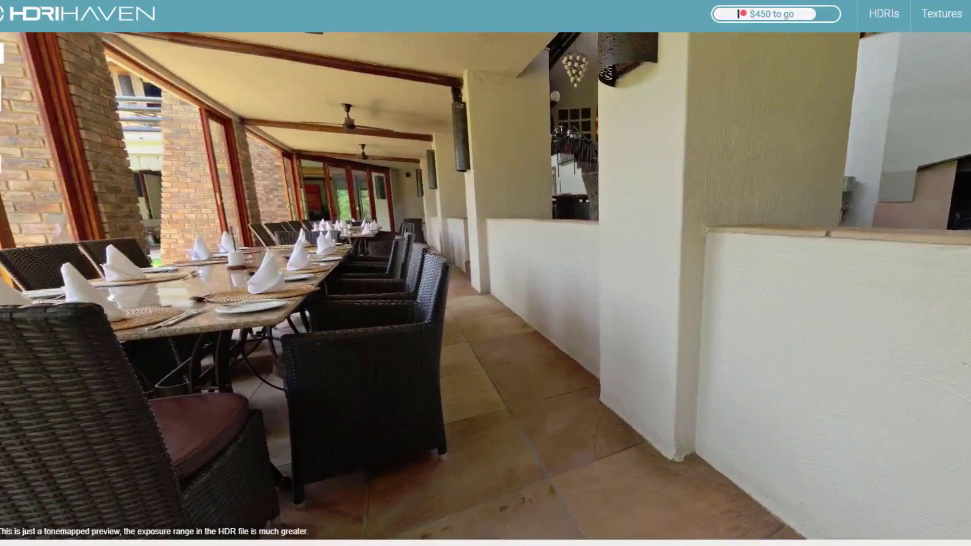
scroll(487, 288, down, 5)
scroll(486, 289, down, 5)
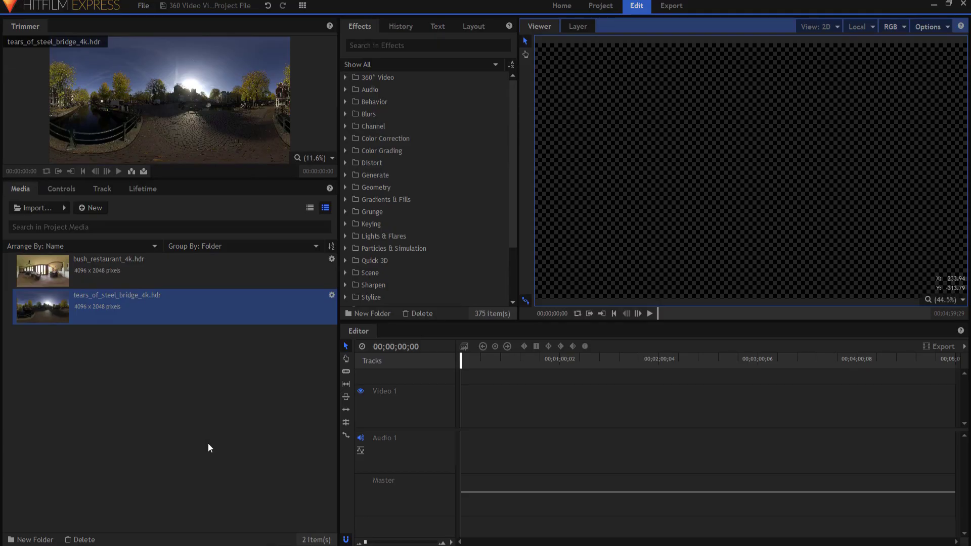
Preview the bush restaurant HDRI and check HitFilm's version and license information.
click(101, 268)
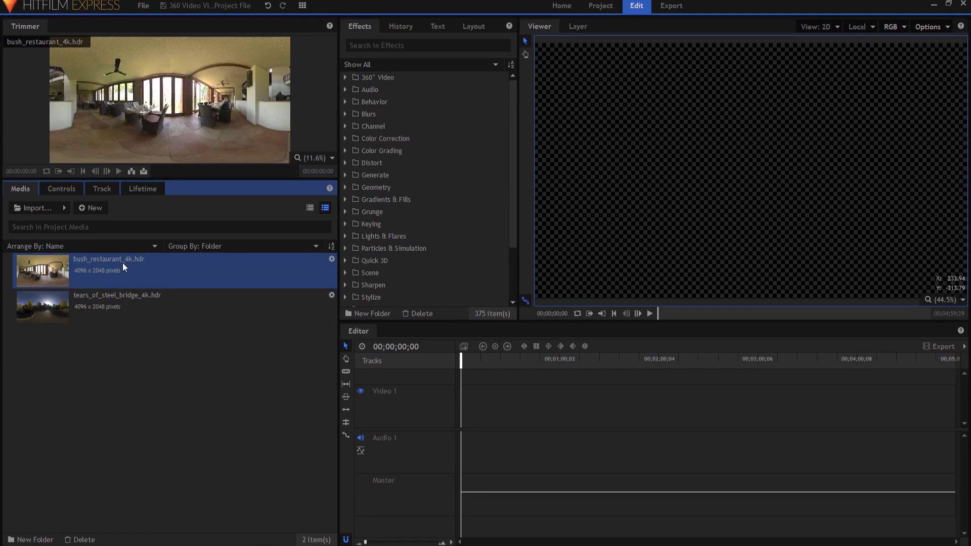
click(83, 8)
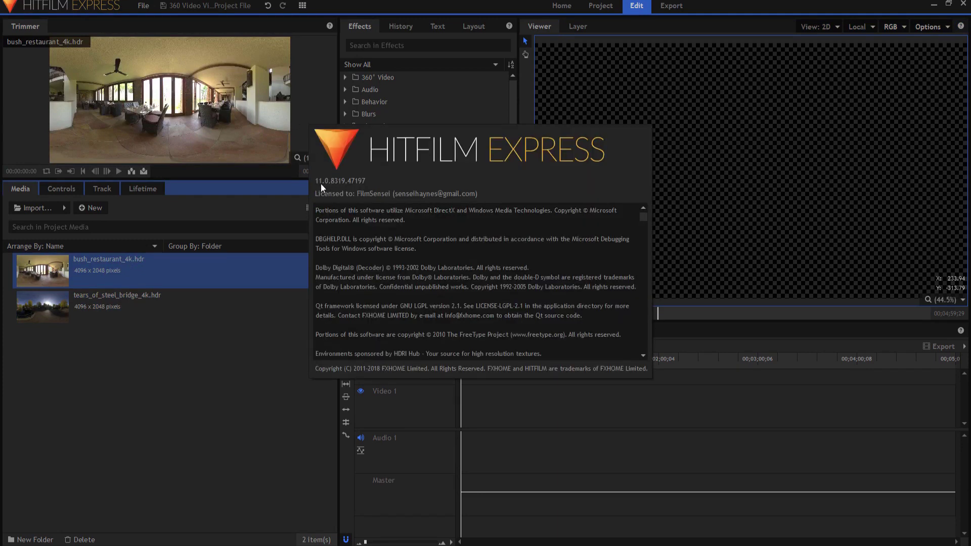
click(200, 353)
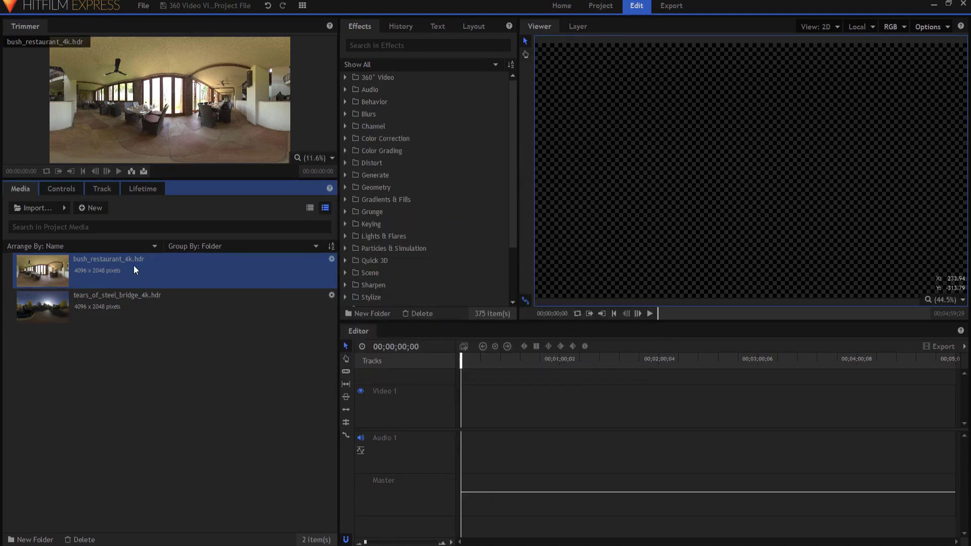
Make a composite shot named HDR from bush_restaurant_4k.hdr.
right_click(134, 264)
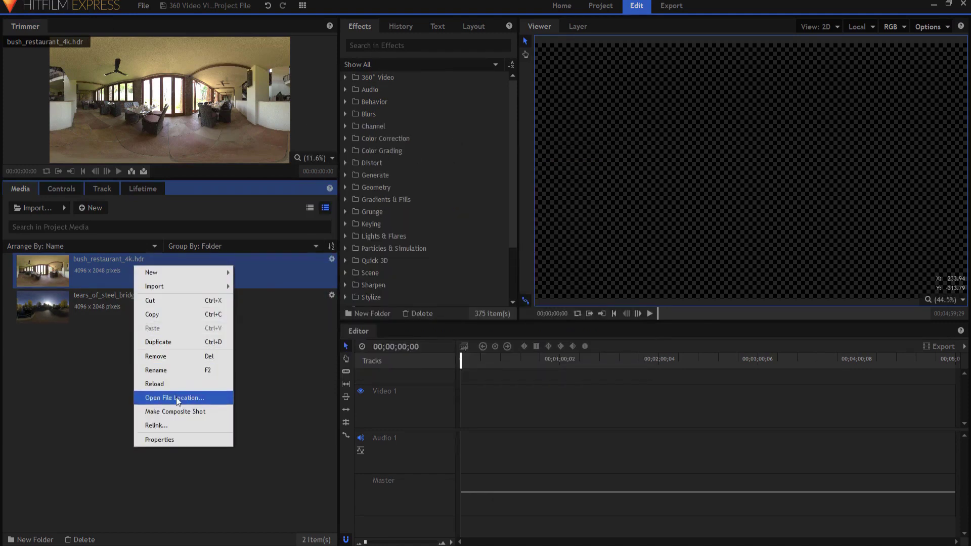
click(173, 414)
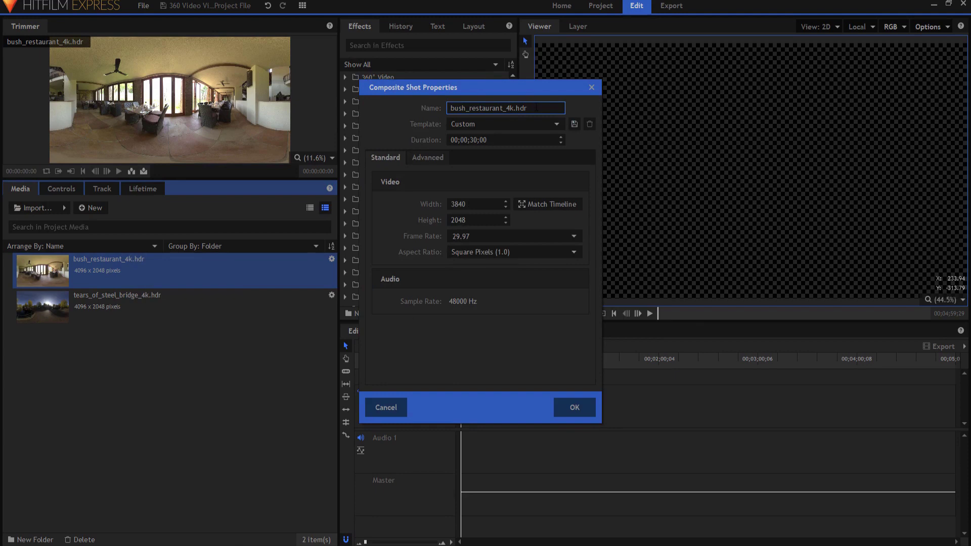
drag(537, 108, 394, 133)
text(H)
text(DR)
click(576, 407)
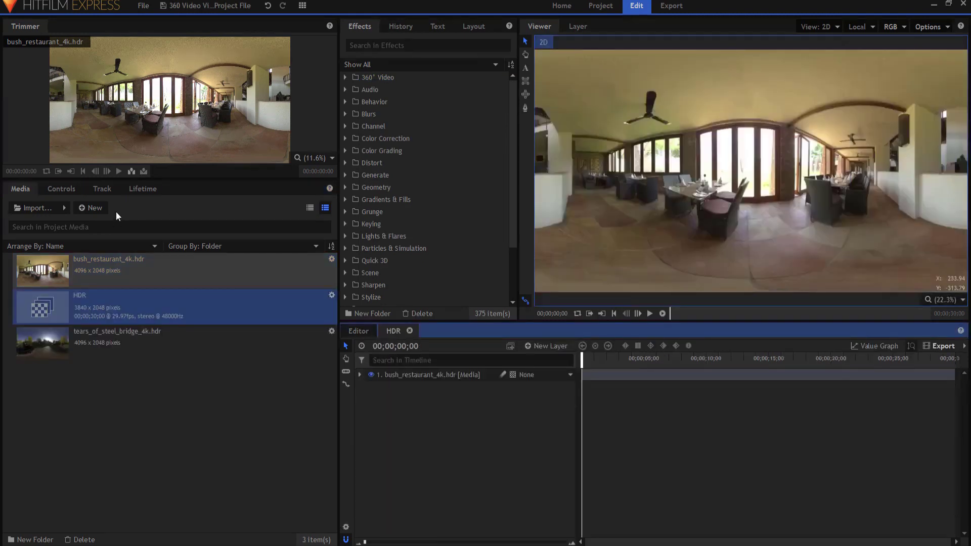
Create a new composite shot with the 1080p Full HD 23.976 fps preset.
click(92, 207)
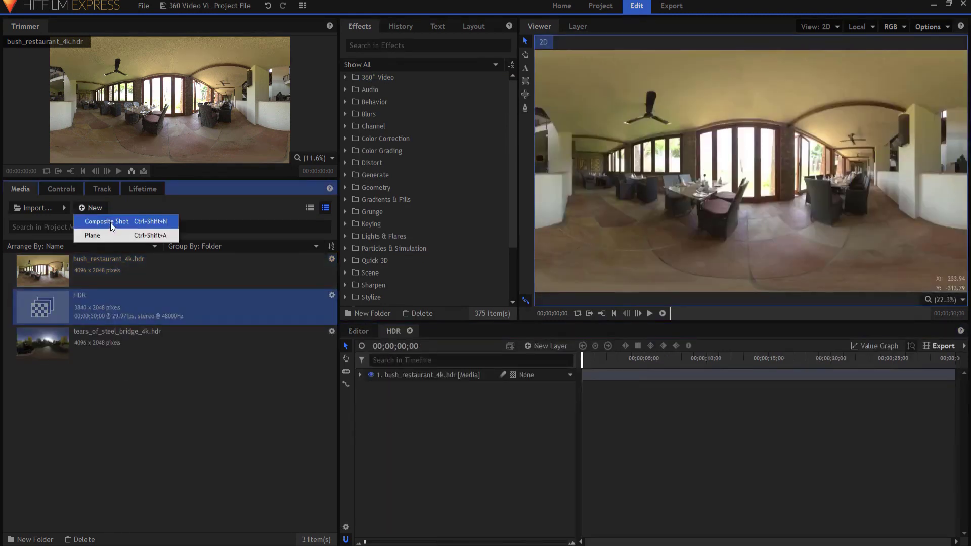
click(112, 223)
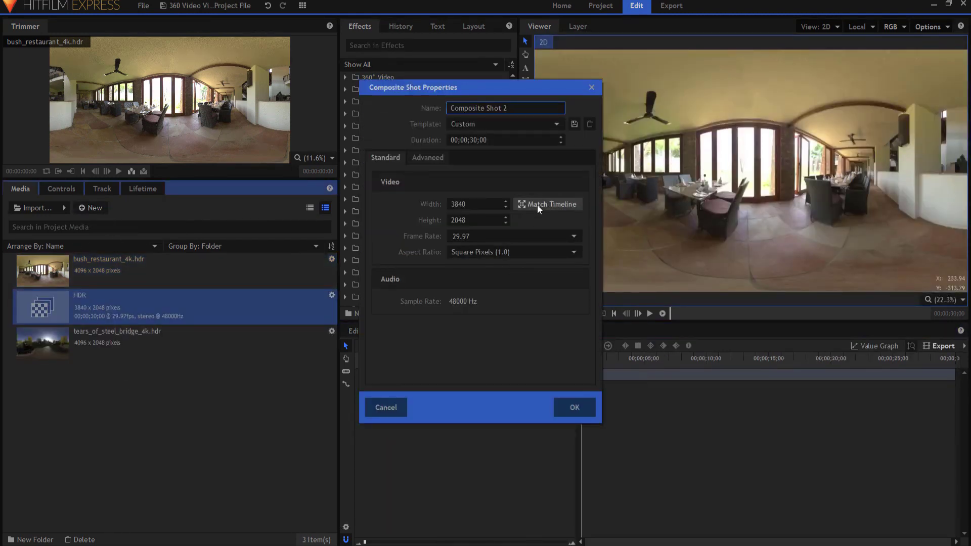
click(476, 125)
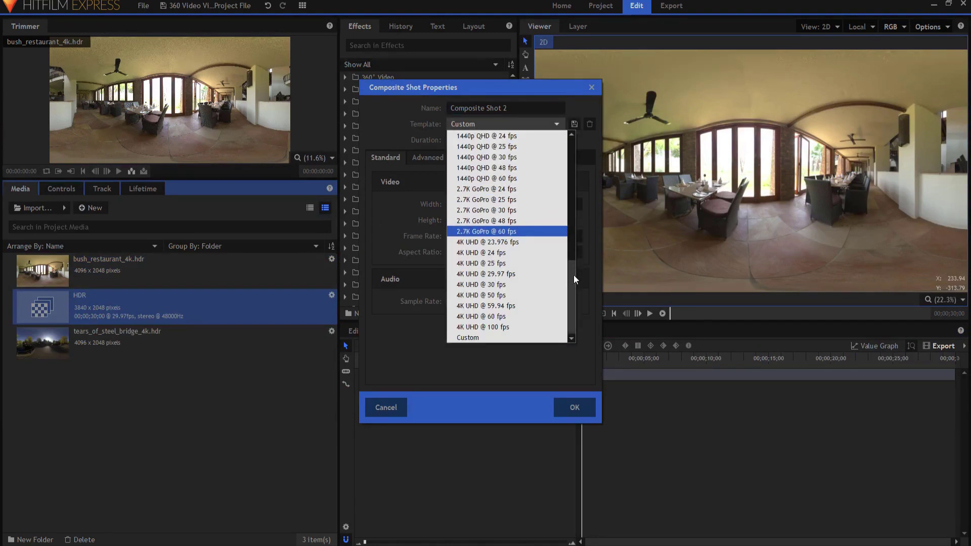
drag(574, 275, 564, 192)
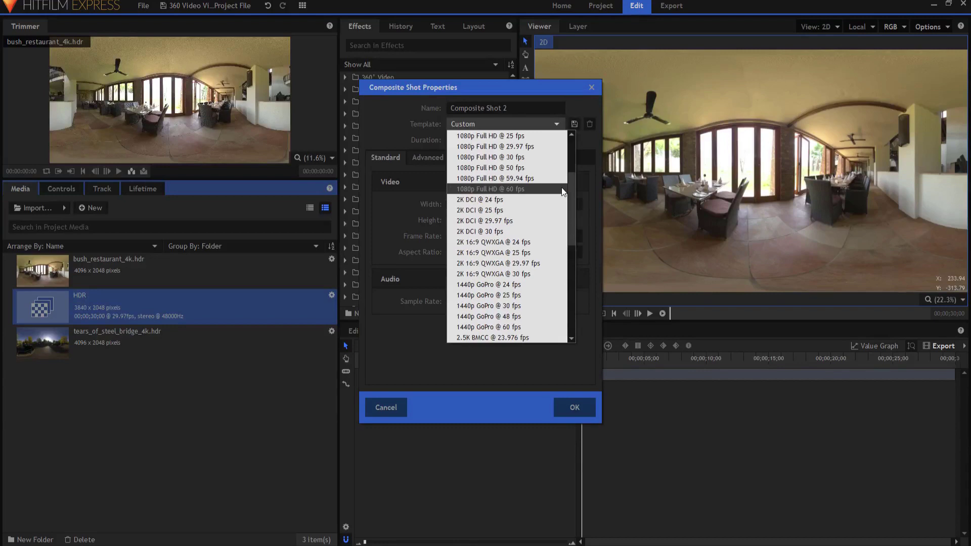
scroll(560, 183, up, 3)
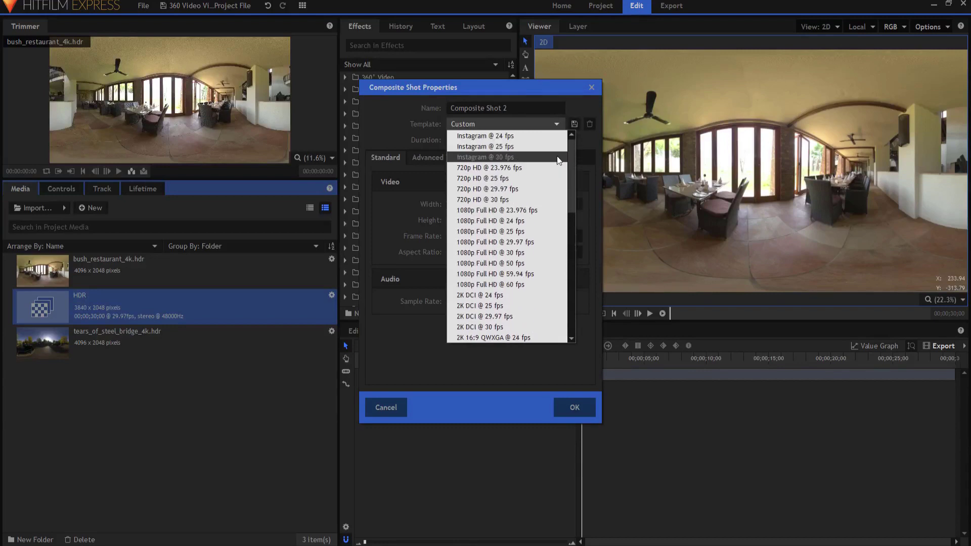
click(493, 211)
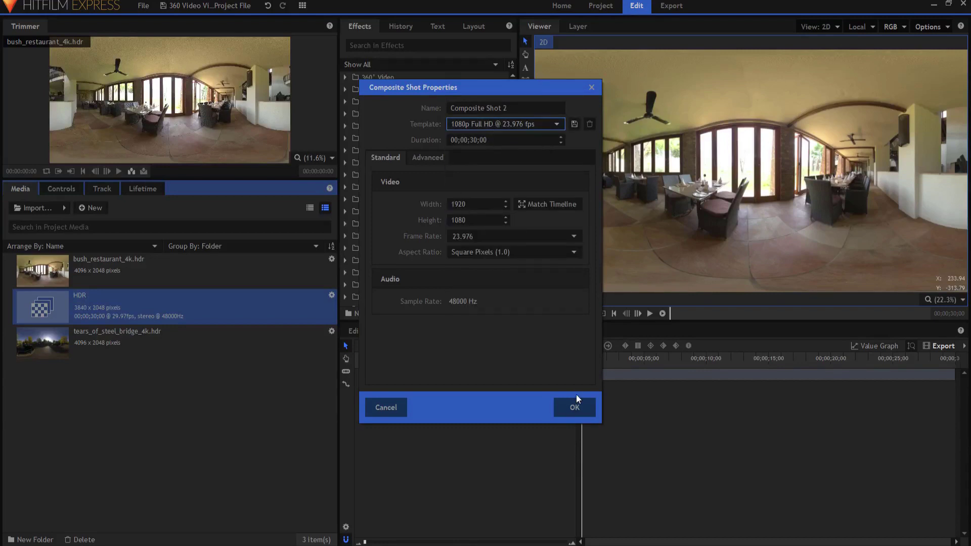
click(574, 408)
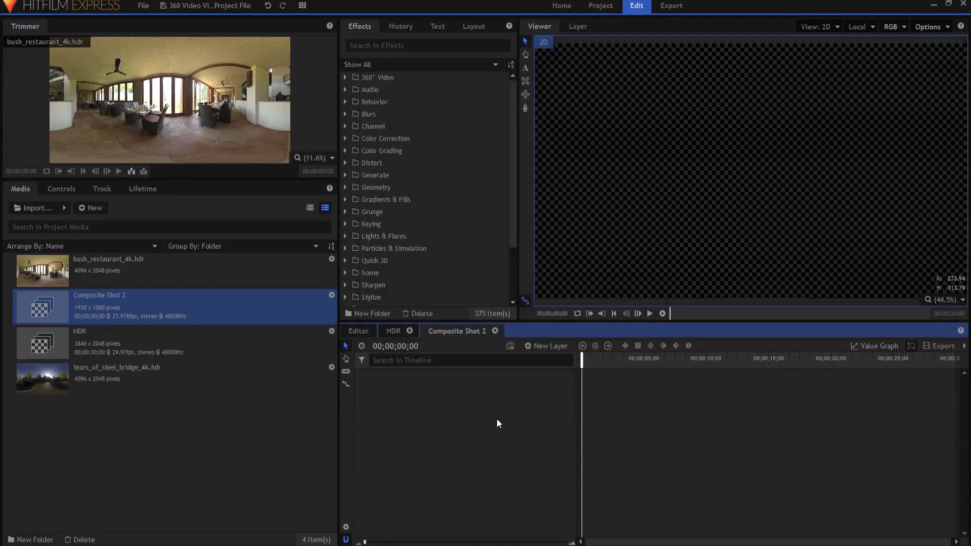
Place the HDR composite in the new shot and fit the layer to frame.
drag(96, 335, 471, 475)
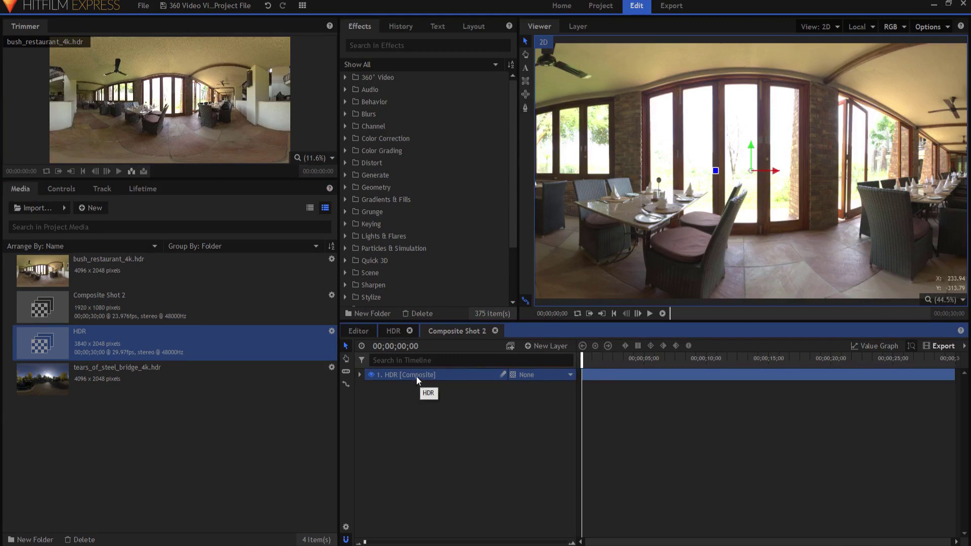
scroll(714, 175, down, 3)
scroll(714, 183, down, 2)
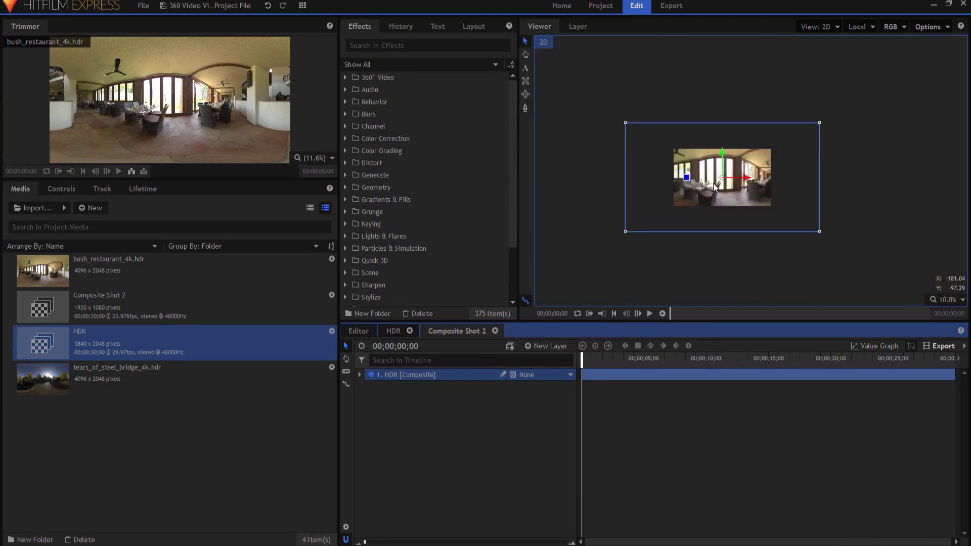
scroll(714, 183, up, 2)
scroll(713, 184, up, 1)
scroll(713, 183, down, 1)
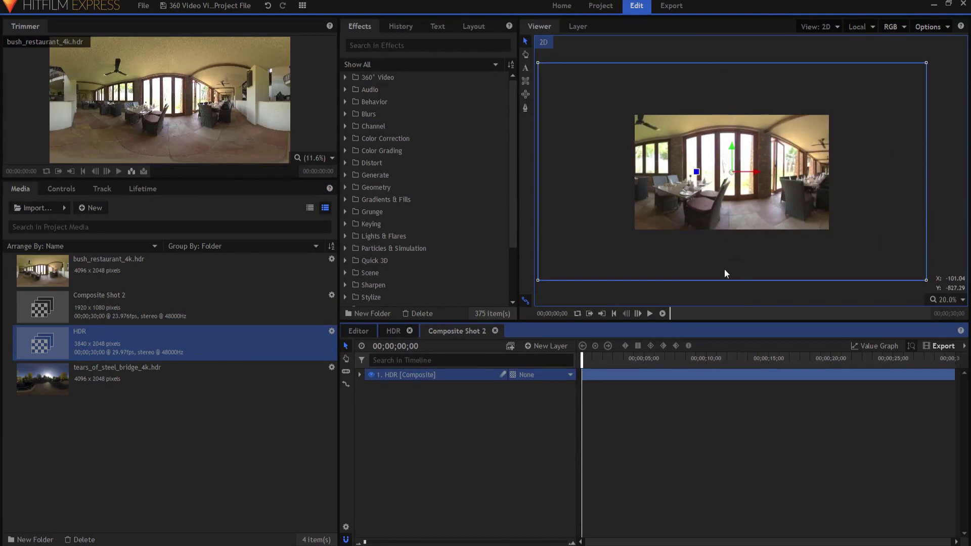
right_click(402, 373)
mouse_move(427, 129)
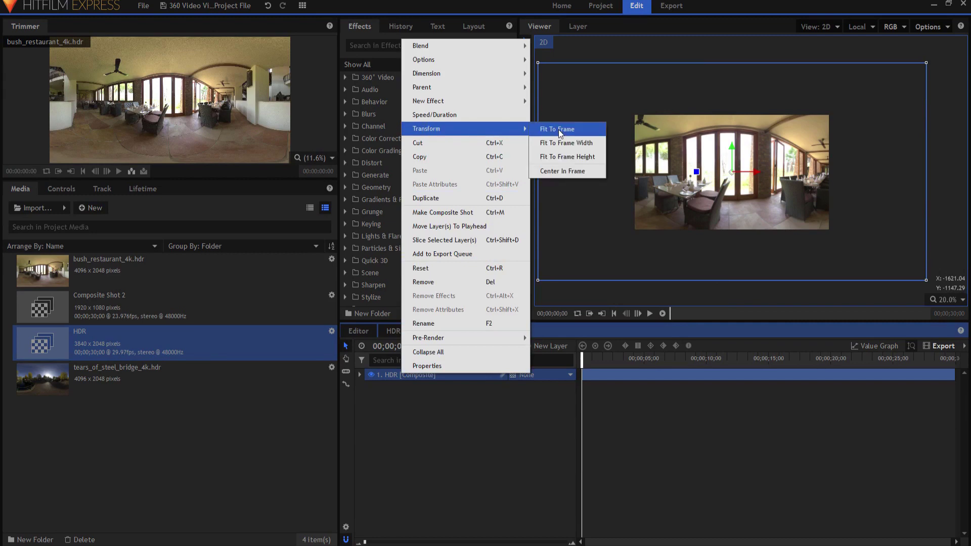
click(561, 156)
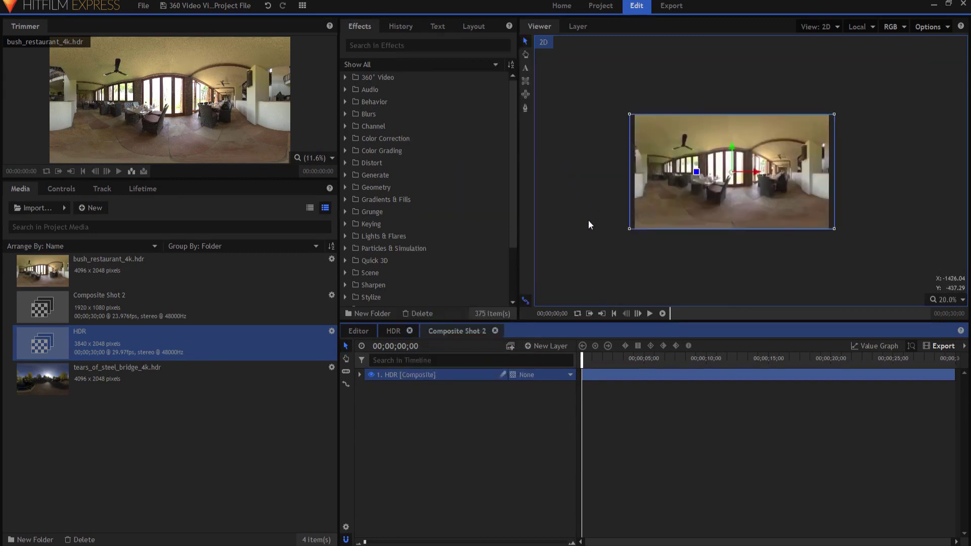
click(947, 300)
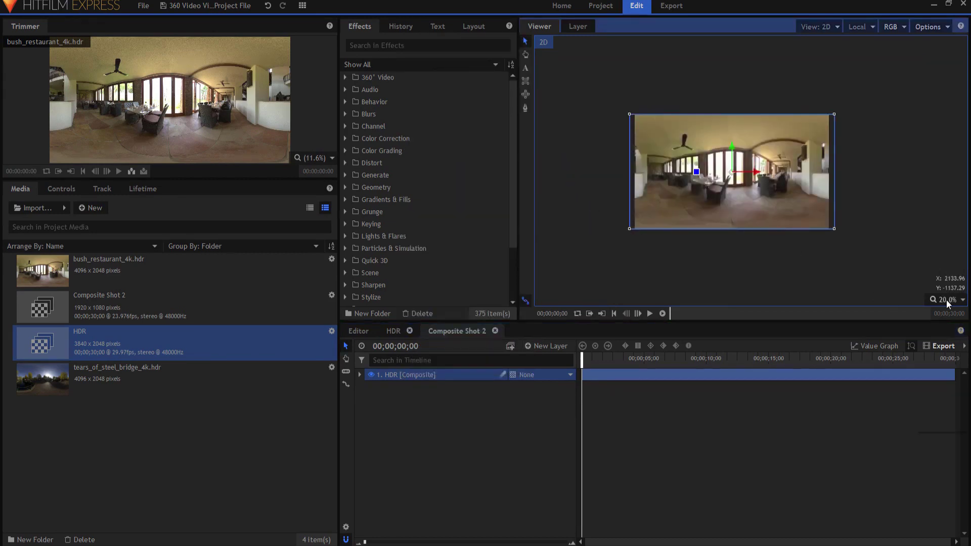
Set the viewer to Scale to Fit and drag the 360° Viewer effect onto the HDR layer.
click(942, 429)
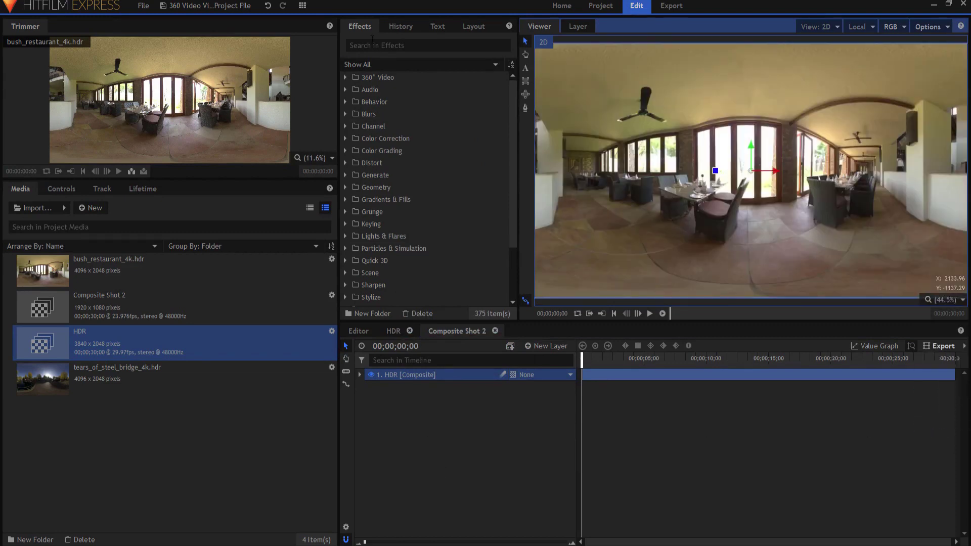
click(345, 77)
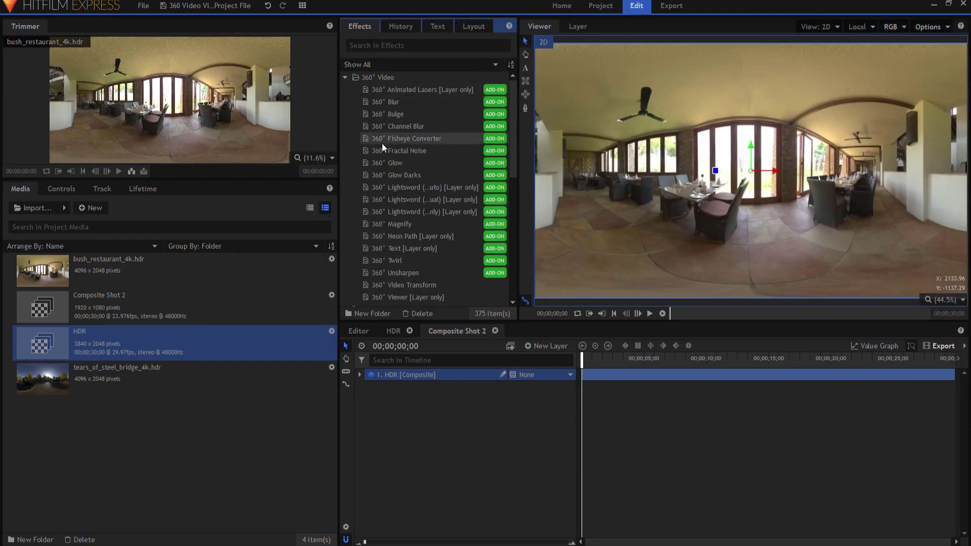
scroll(386, 171, down, 3)
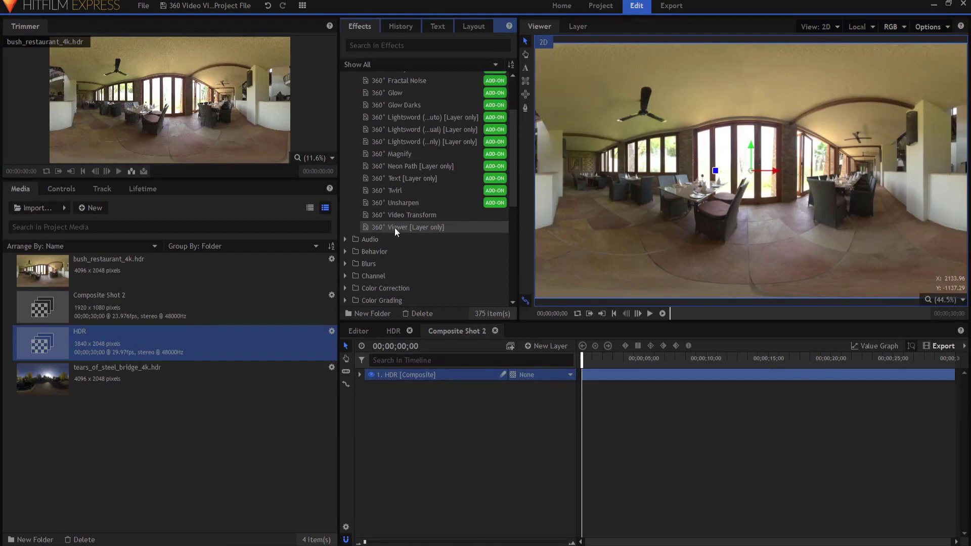
scroll(382, 151, up, 3)
scroll(378, 111, down, 4)
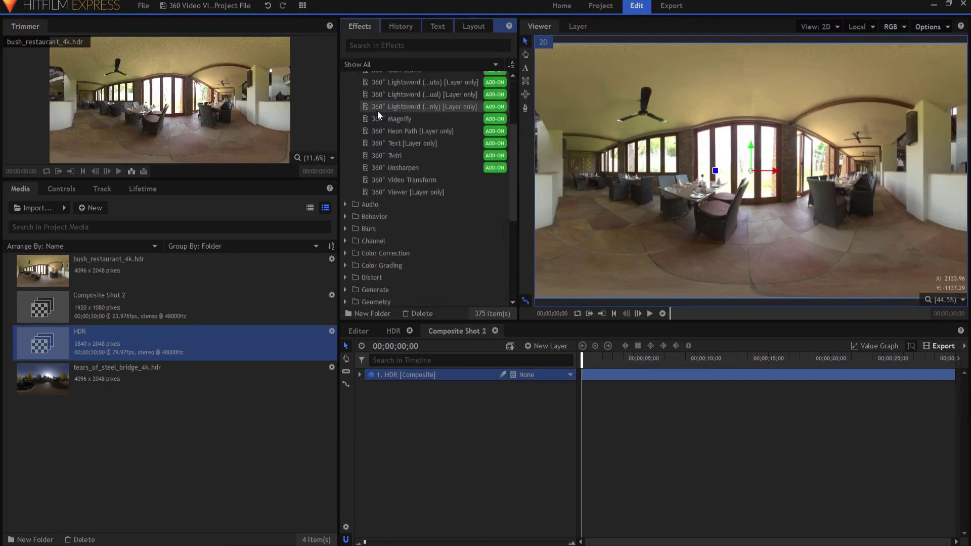
drag(400, 192, 428, 376)
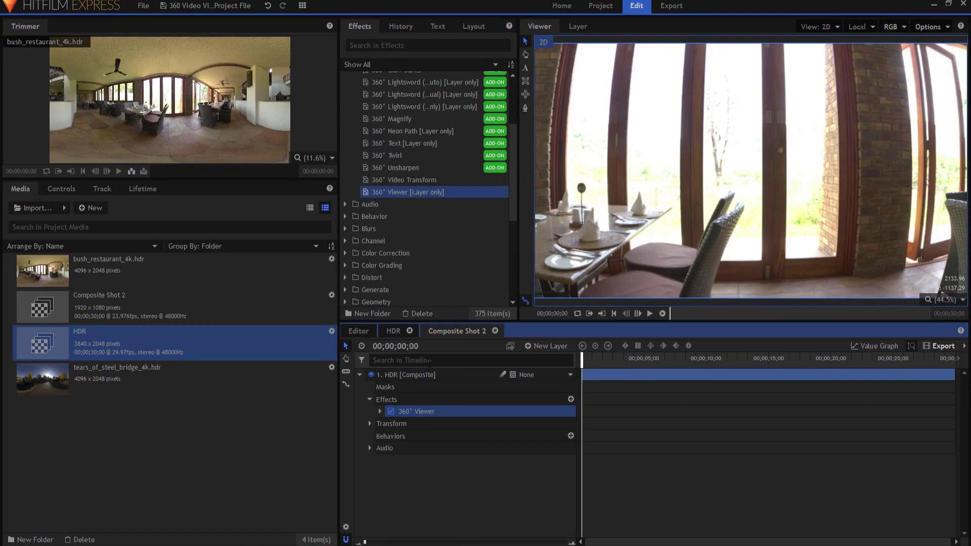
scroll(382, 134, up, 4)
click(348, 78)
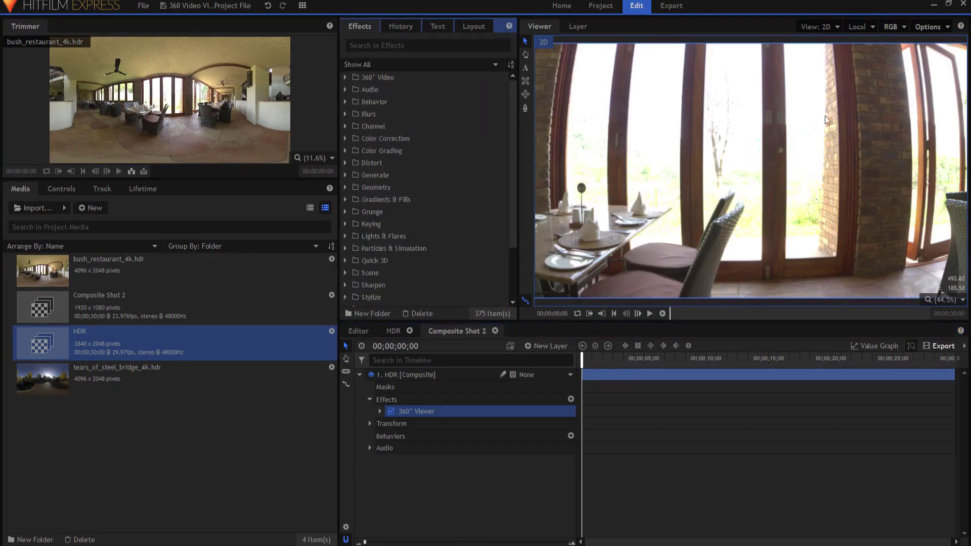
Disable the 360° Viewer's fisheye lens, scrub its Y Rotation around the room, then reset it to 0.
click(381, 411)
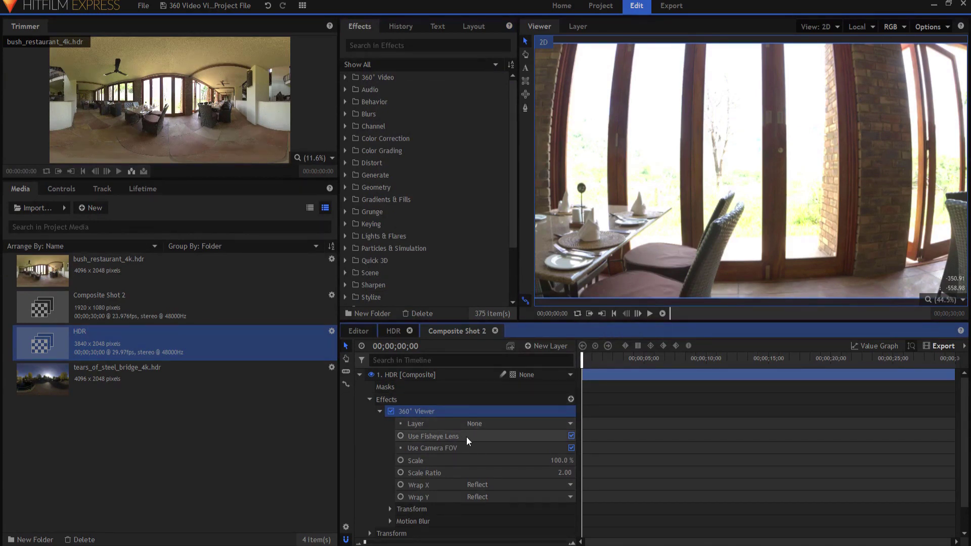
click(572, 436)
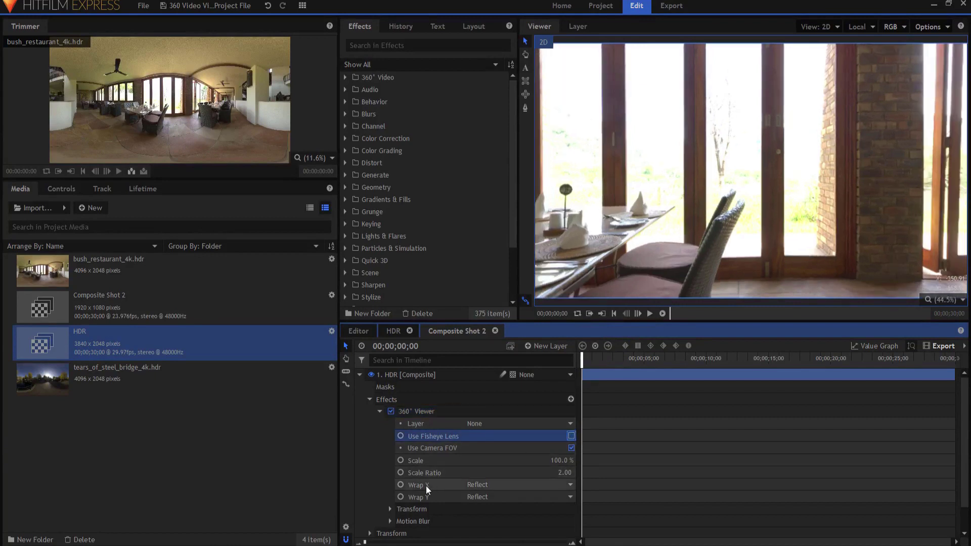
scroll(424, 486, down, 1)
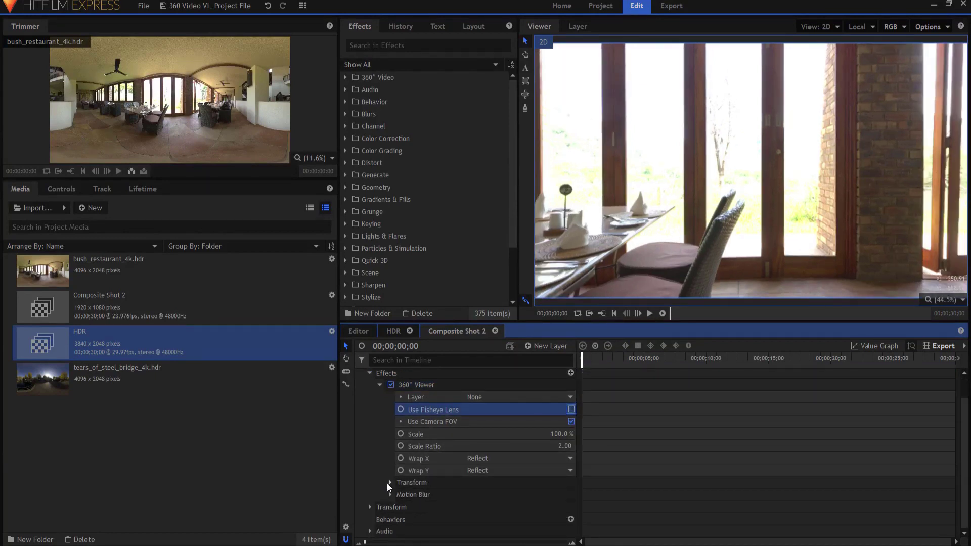
click(390, 484)
scroll(493, 470, down, 1)
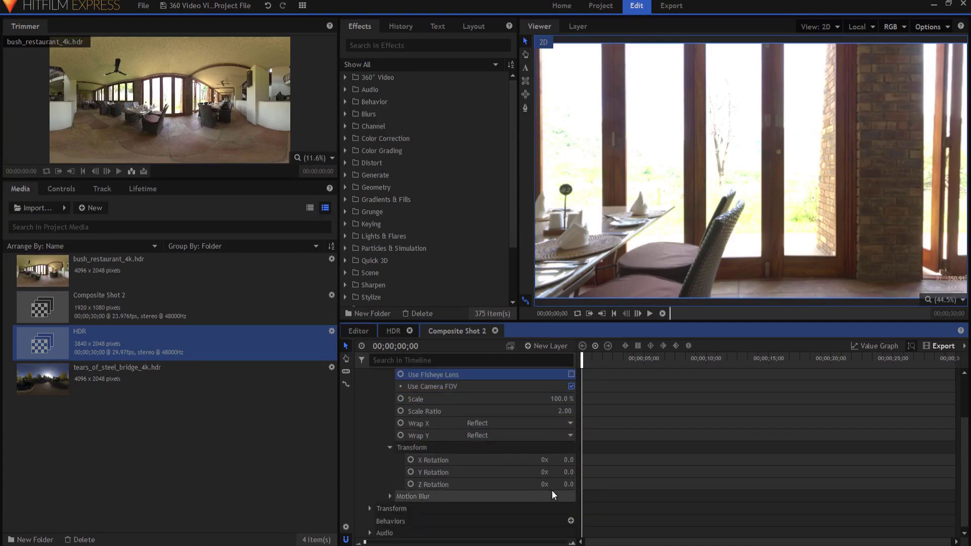
drag(565, 472, 486, 473)
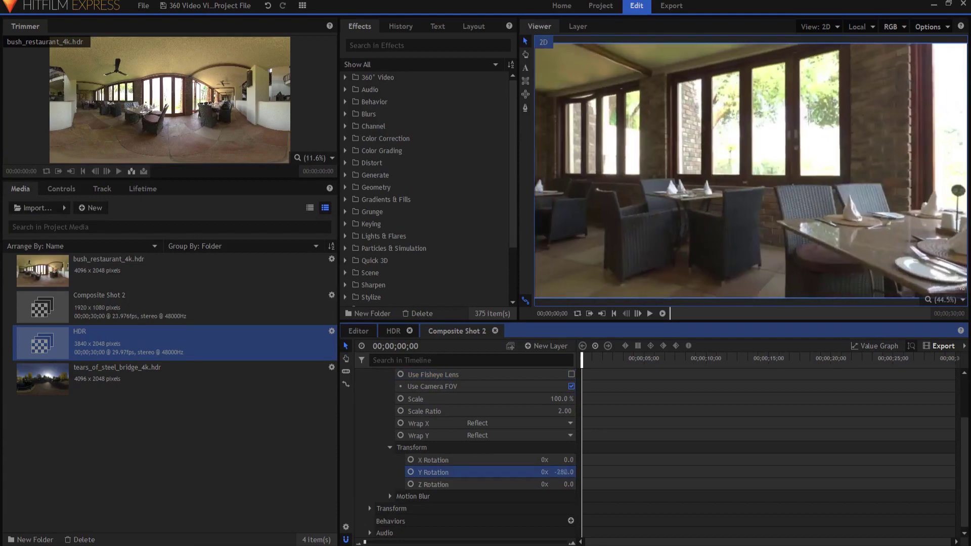
drag(486, 472, 582, 469)
text(0)
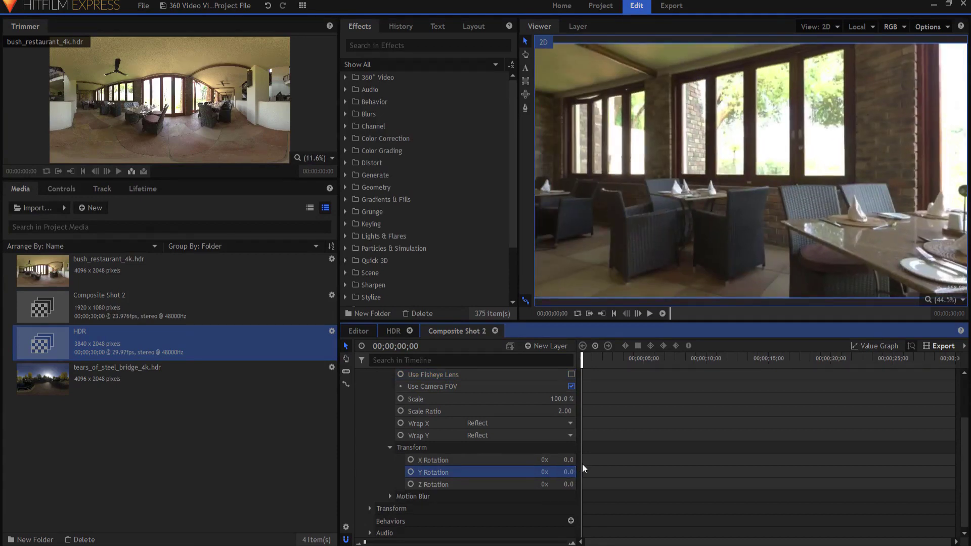
key(Return)
scroll(500, 455, up, 2)
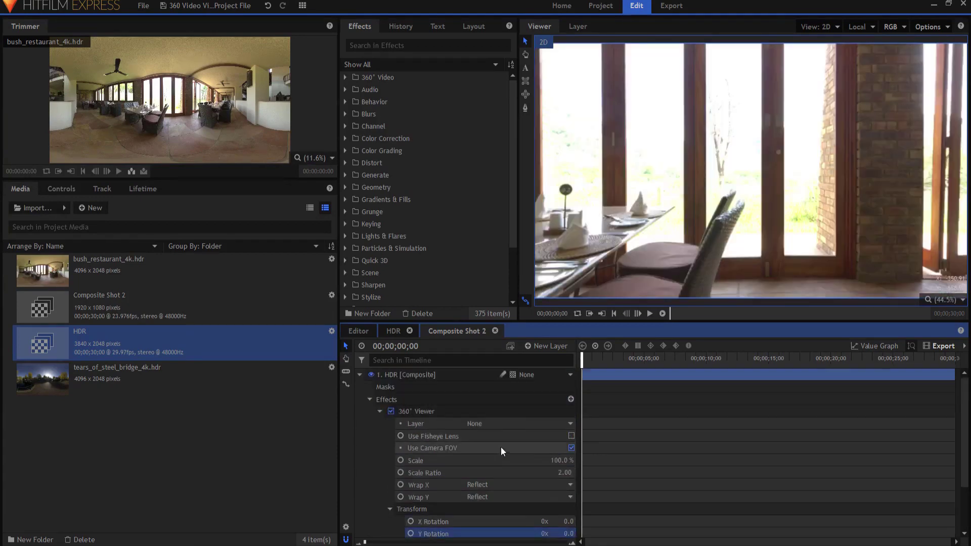
click(361, 375)
Add a new camera layer and show its transform properties.
click(543, 340)
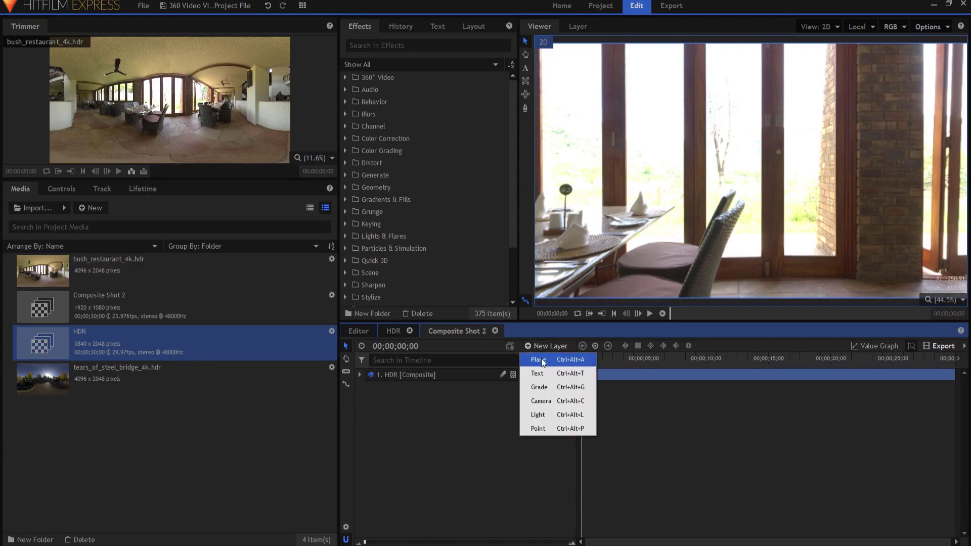
click(543, 401)
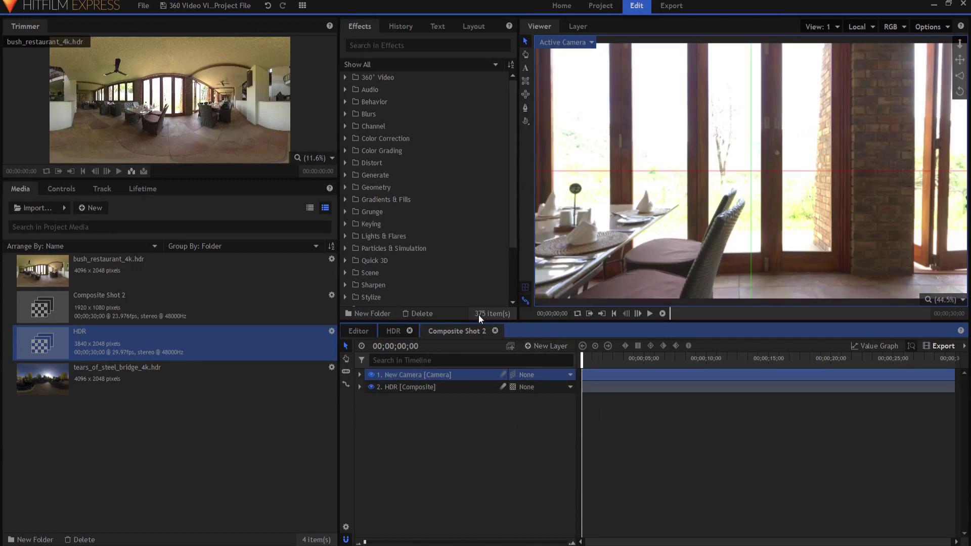
click(359, 374)
click(371, 399)
Swing the camera around the room with Y rotation, then set it back to 0.
click(520, 448)
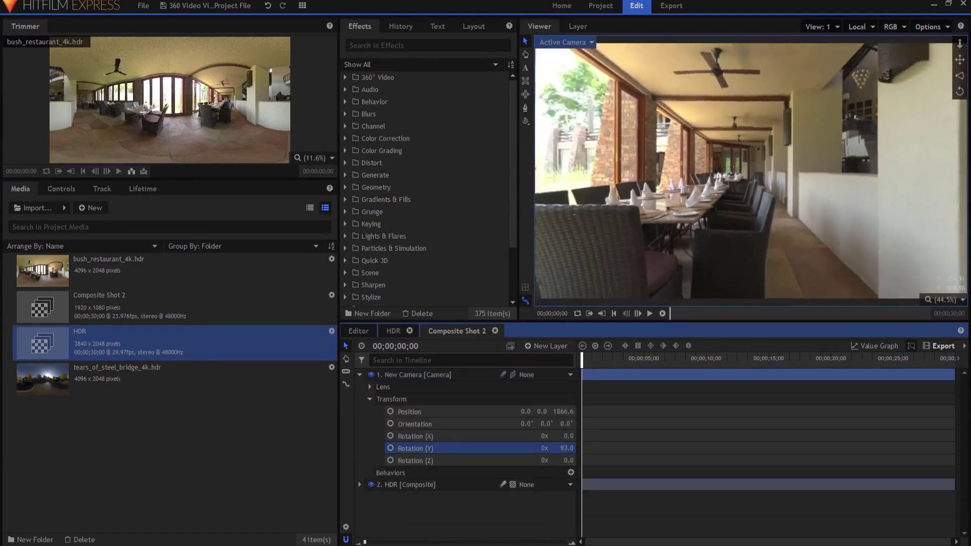
drag(568, 448, 774, 448)
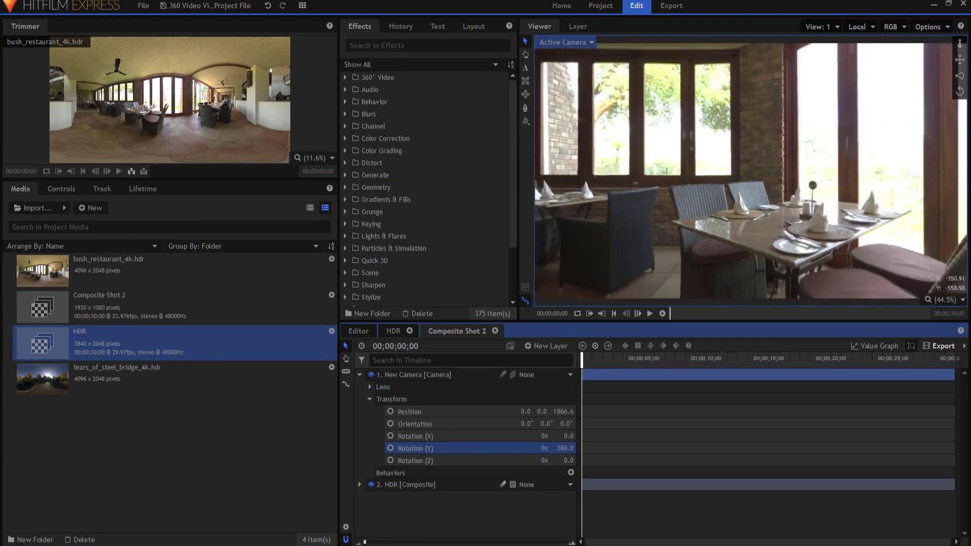
drag(774, 449, 835, 449)
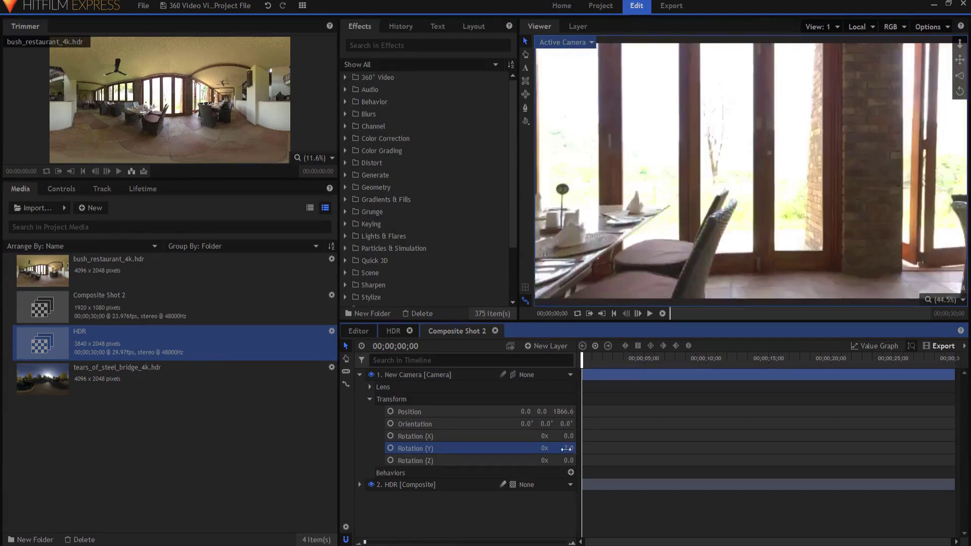
click(566, 449)
key(Return)
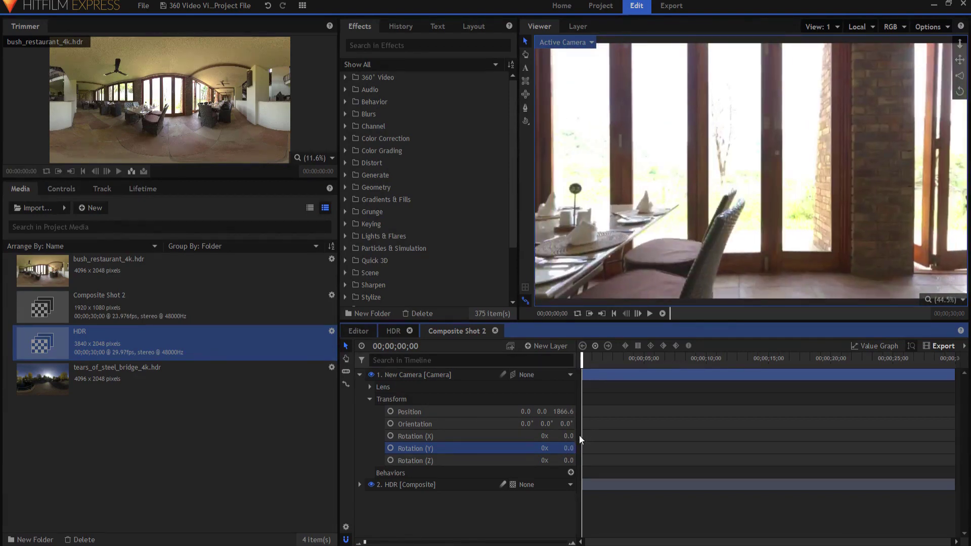
Preview tilting with the camera's X rotation, then reset both X and Y rotation to 0.
mouse_move(565, 436)
mouse_down()
mouse_move(546, 437)
mouse_move(623, 436)
mouse_move(552, 437)
mouse_move(568, 436)
mouse_up()
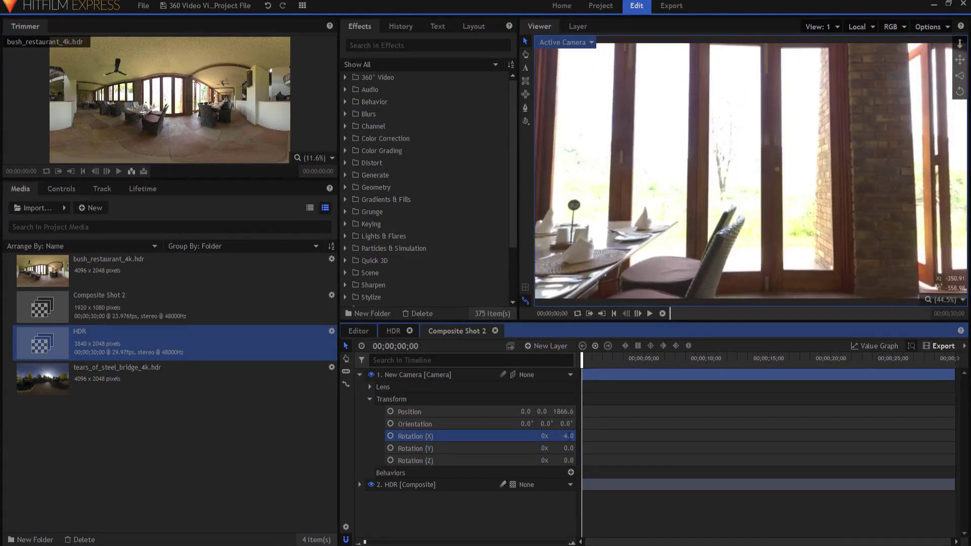
key(Return)
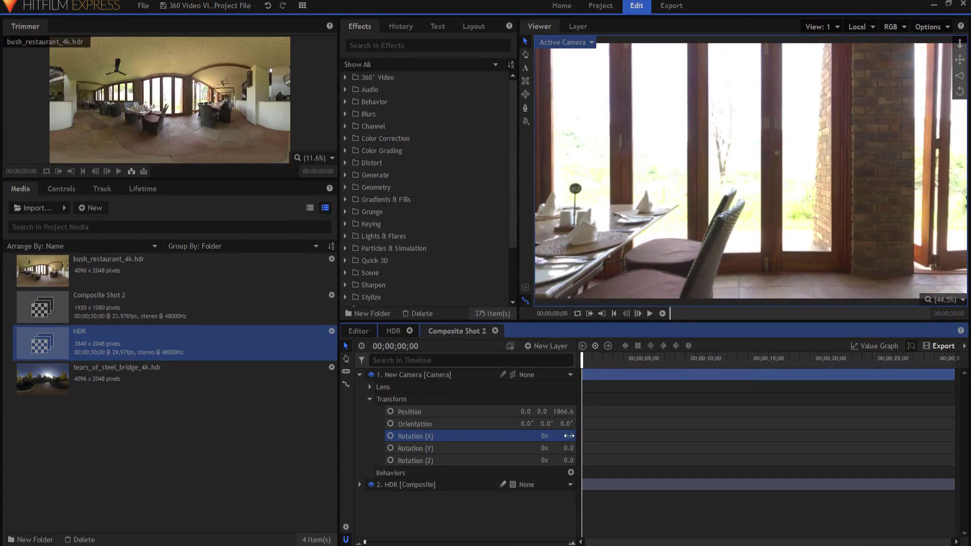
drag(565, 436, 541, 436)
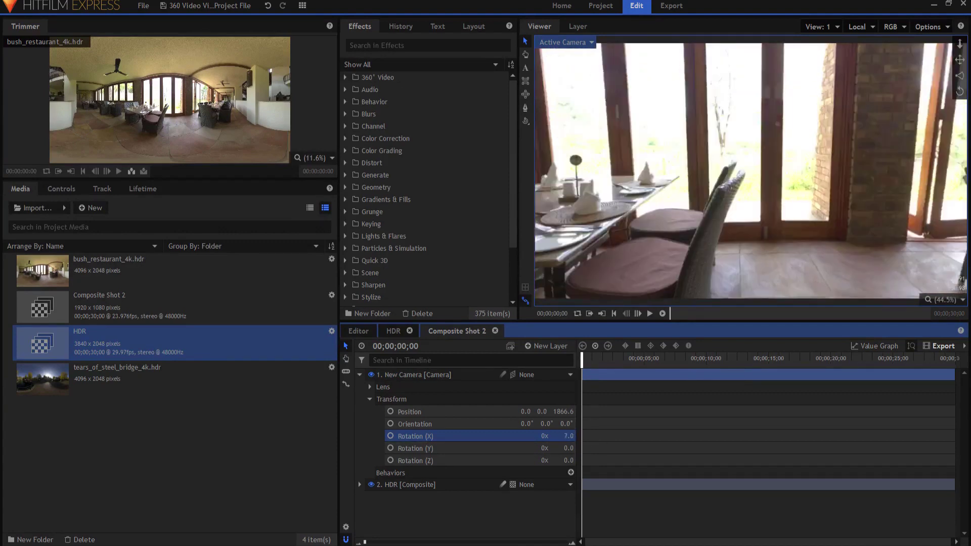
drag(567, 436, 570, 440)
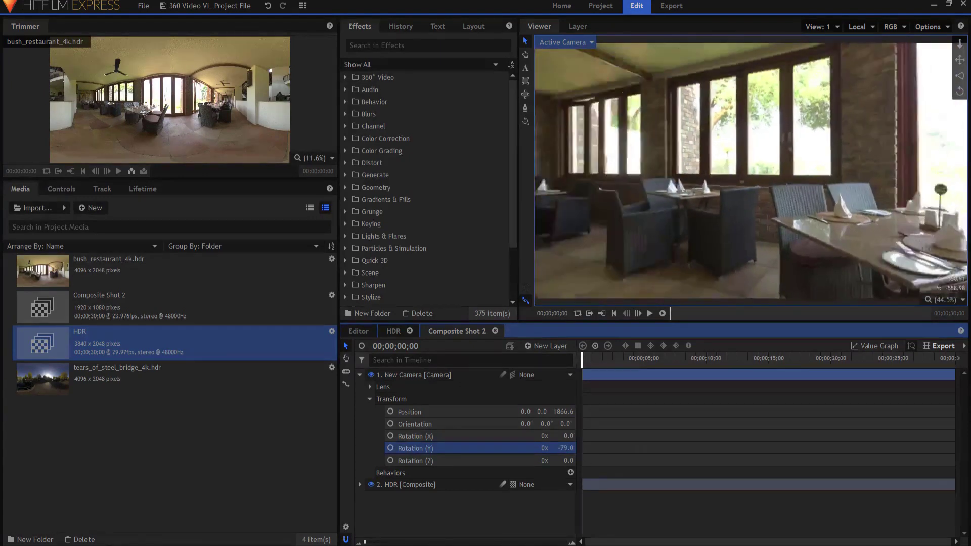
drag(568, 436, 571, 436)
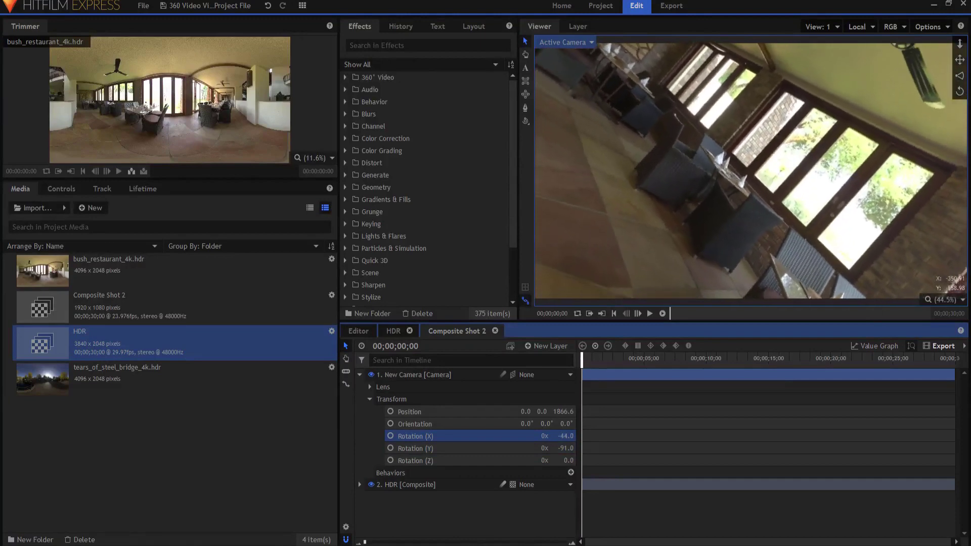
click(571, 437)
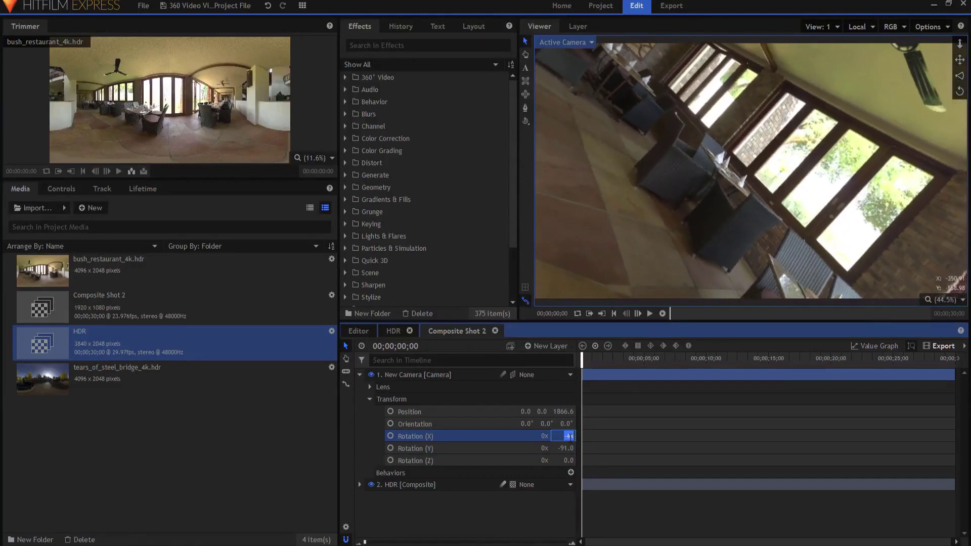
text(0)
key(Return)
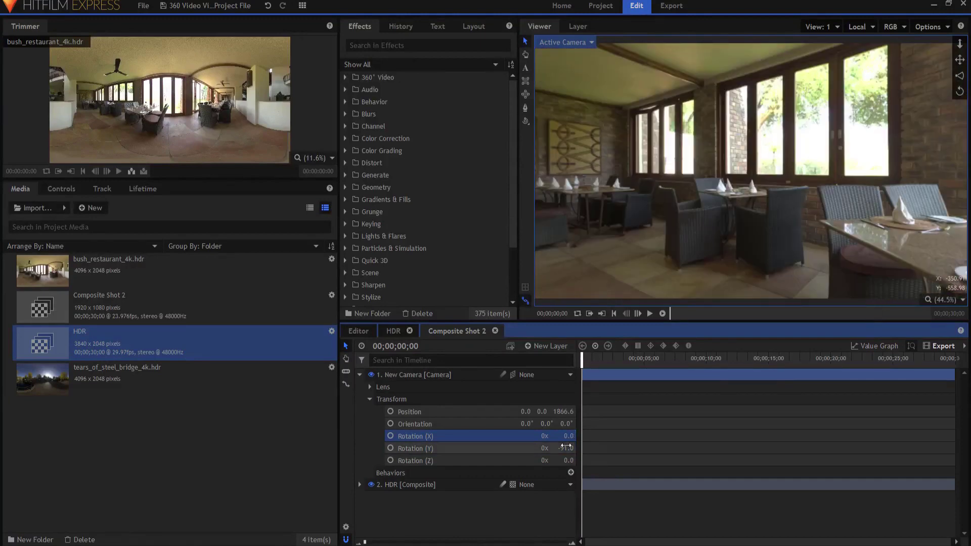
click(566, 449)
text(0)
key(Return)
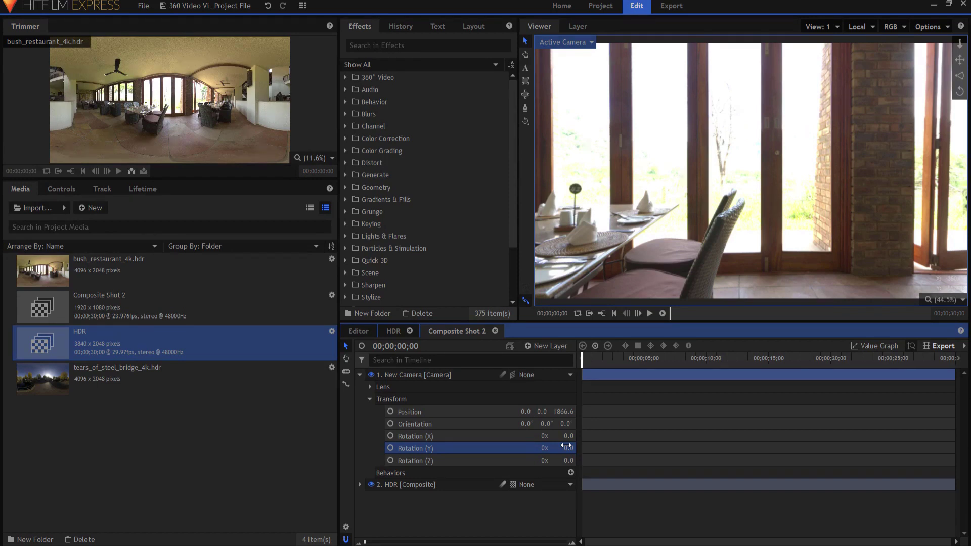
click(360, 375)
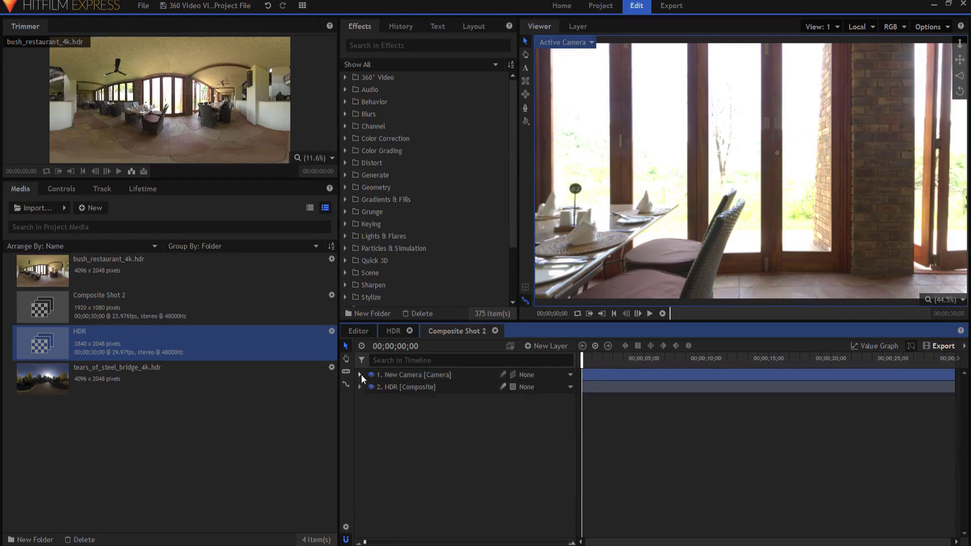
Add a 3D Plane point layer above the camera and duplicate it into three copies.
click(433, 437)
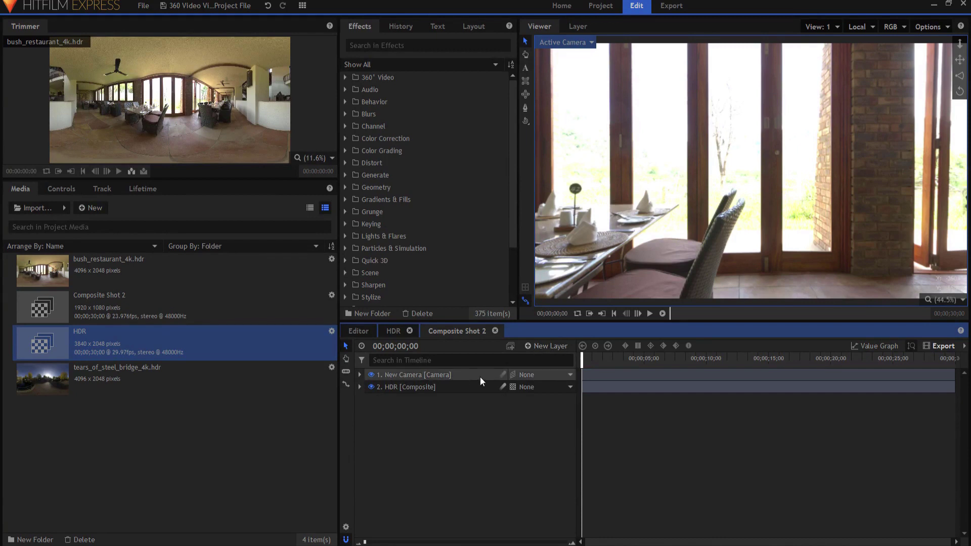
click(545, 346)
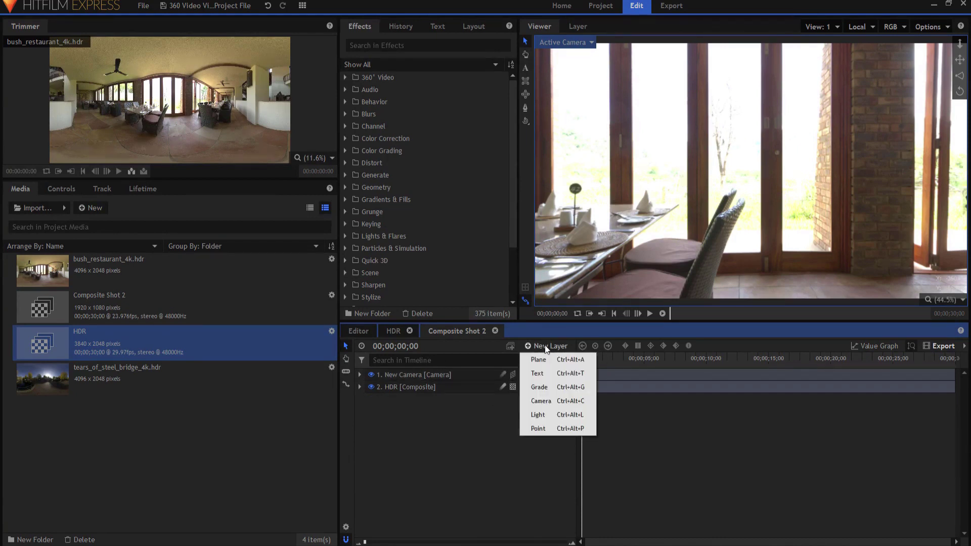
click(543, 428)
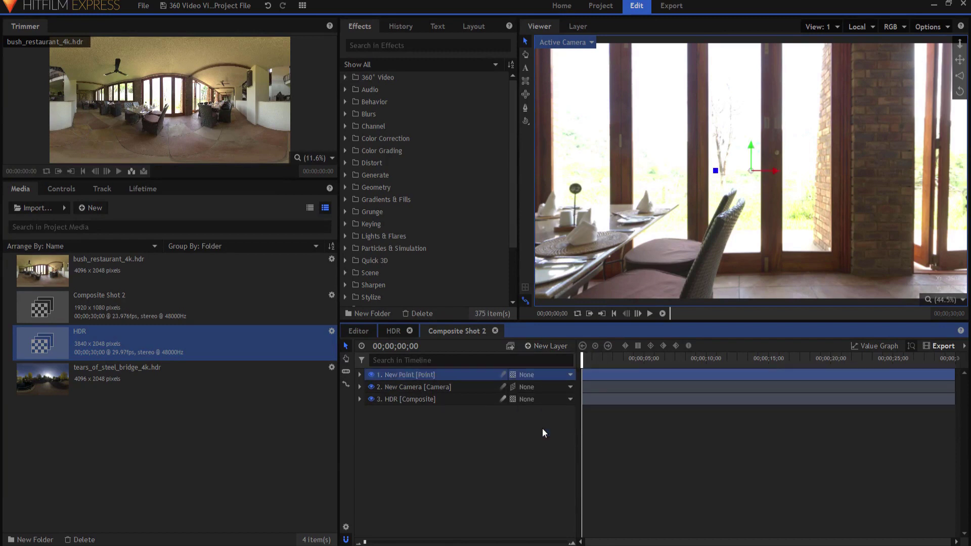
click(514, 375)
click(531, 402)
key(ctrl+d)
key(ctrl+d)
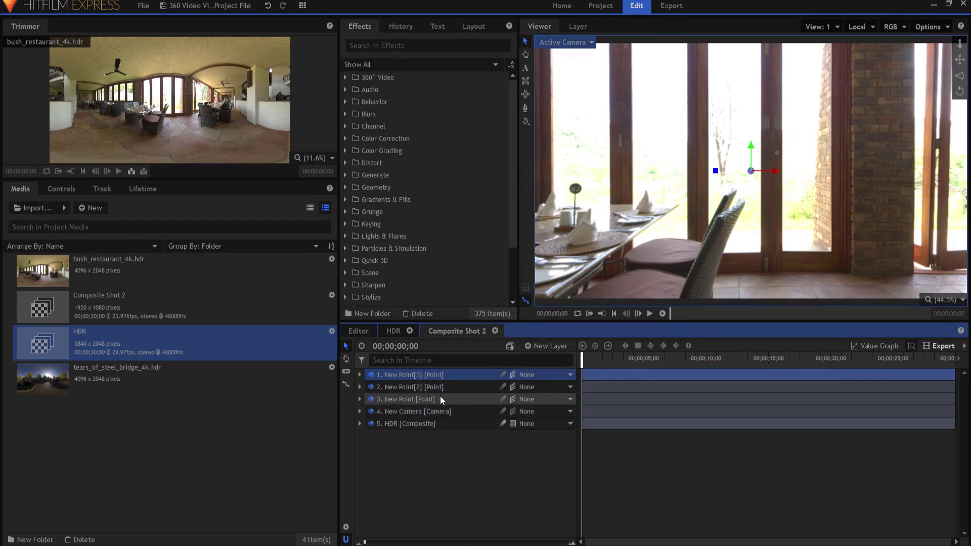
double_click(410, 378)
text(Pan (Y))
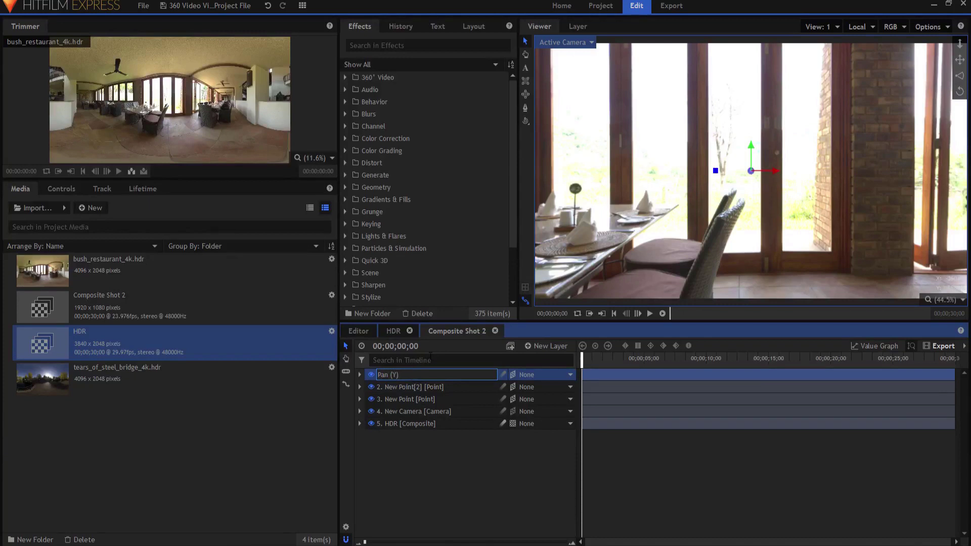
Confirm the top point layer as Pan (Y), then rename the next two Tilt (X) and Roll (Z).
key(Return)
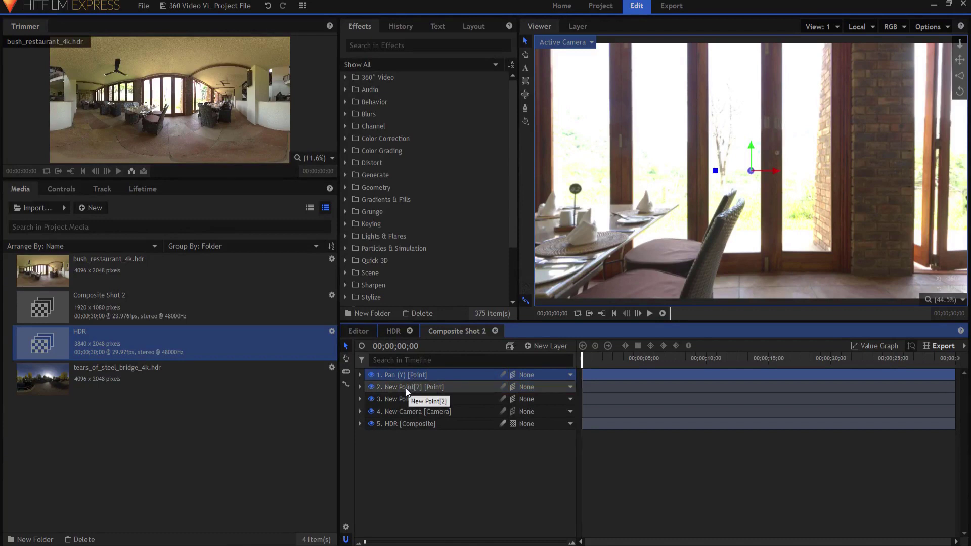
click(406, 388)
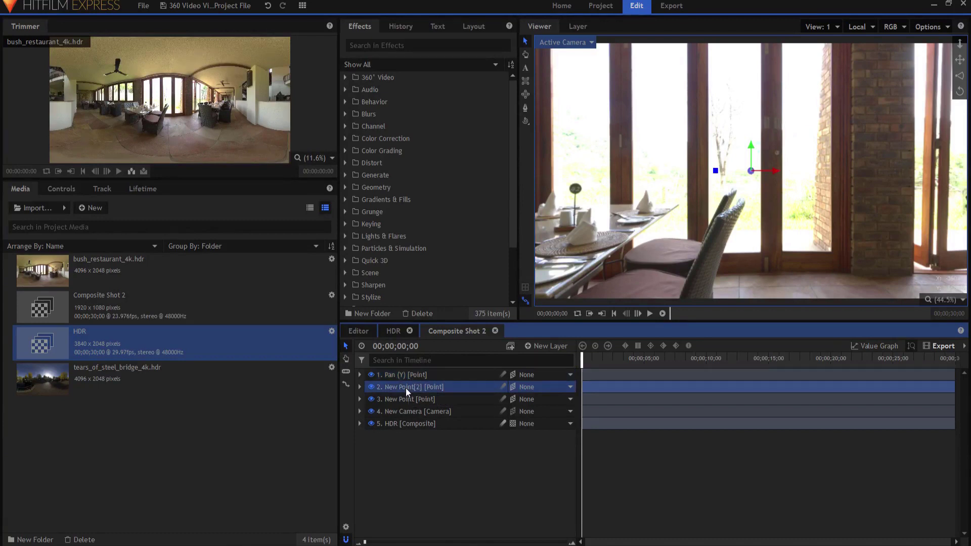
key(F2)
text(T)
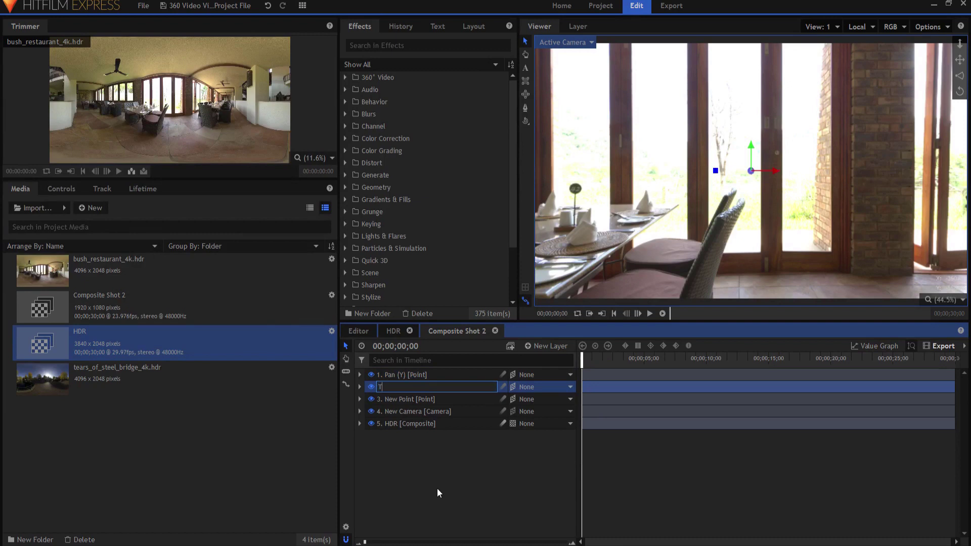
text(ilt ()
text(X))
key(Return)
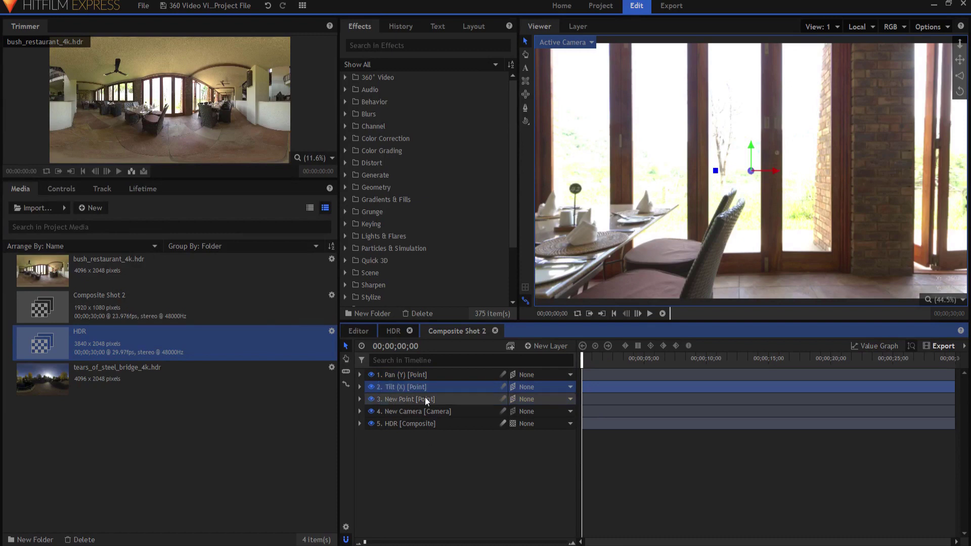
click(415, 400)
key(F2)
text(Roll (Z)
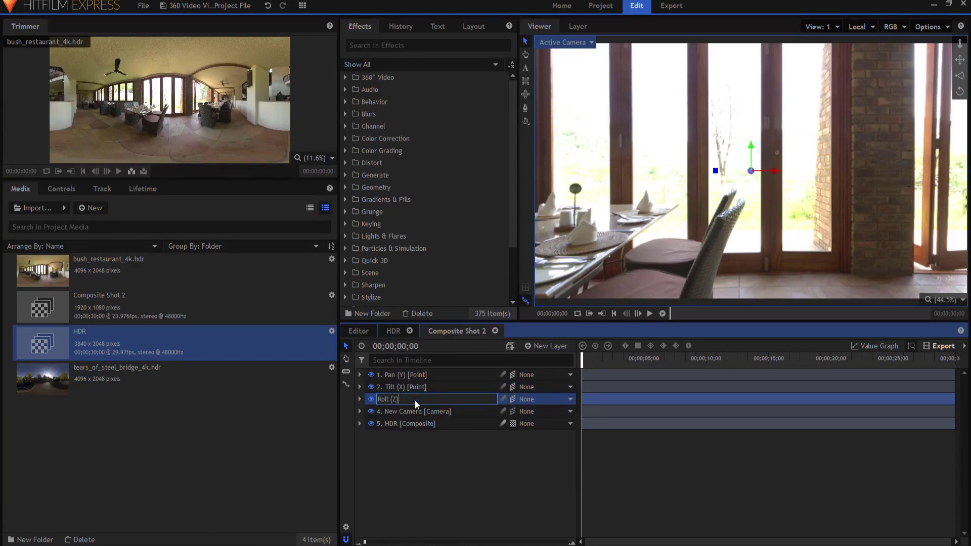
text(Z))
key(Return)
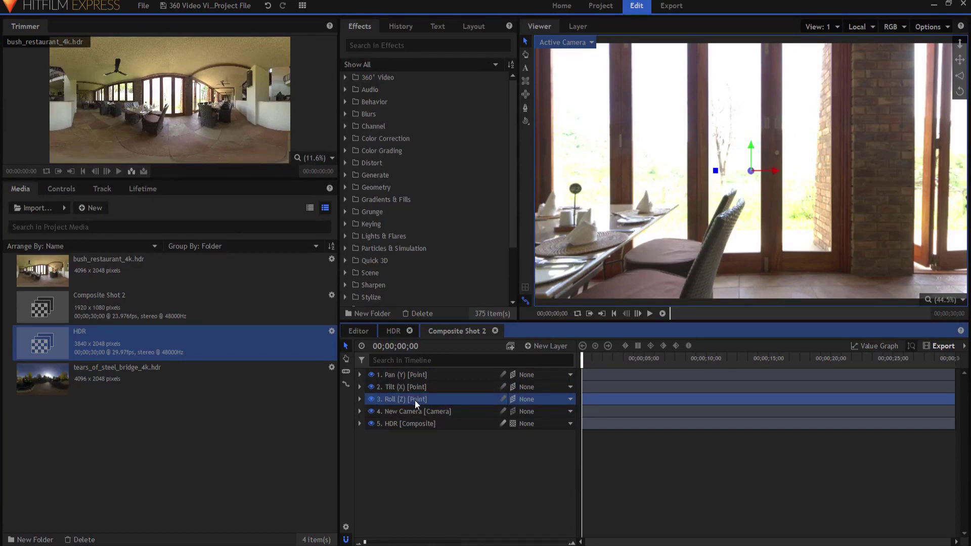
click(435, 408)
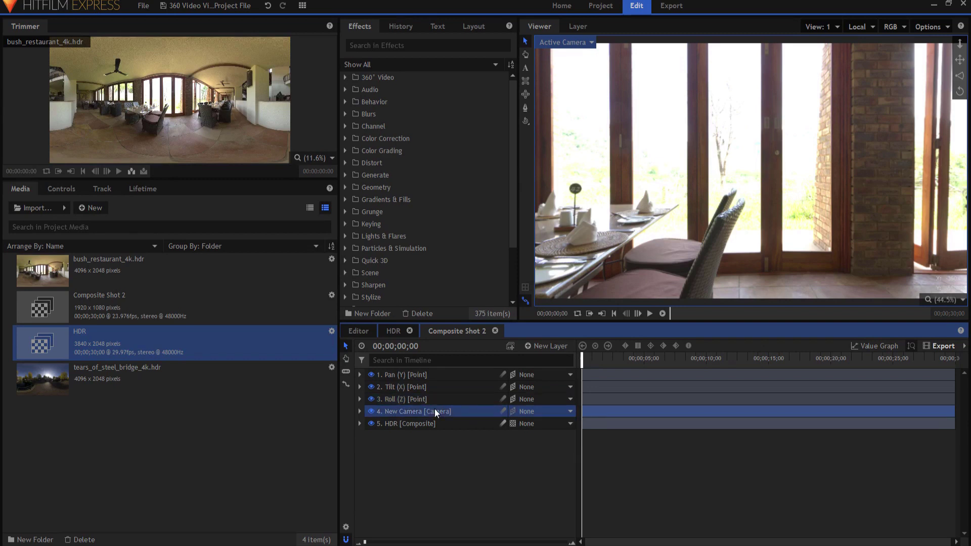
Parent New Camera to Roll (Z), Roll (Z) to Tilt (X), and Tilt (X) to Pan (Y).
click(529, 412)
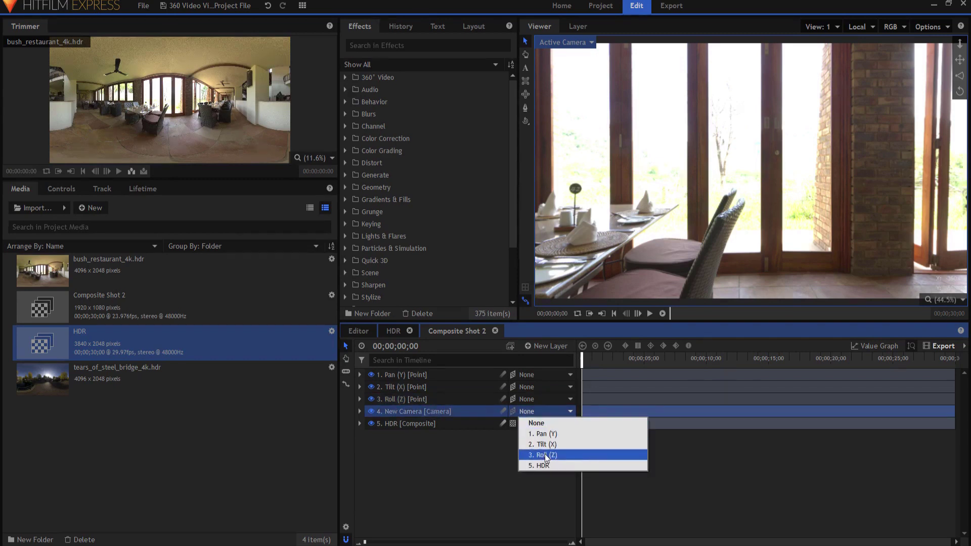
click(545, 454)
click(530, 399)
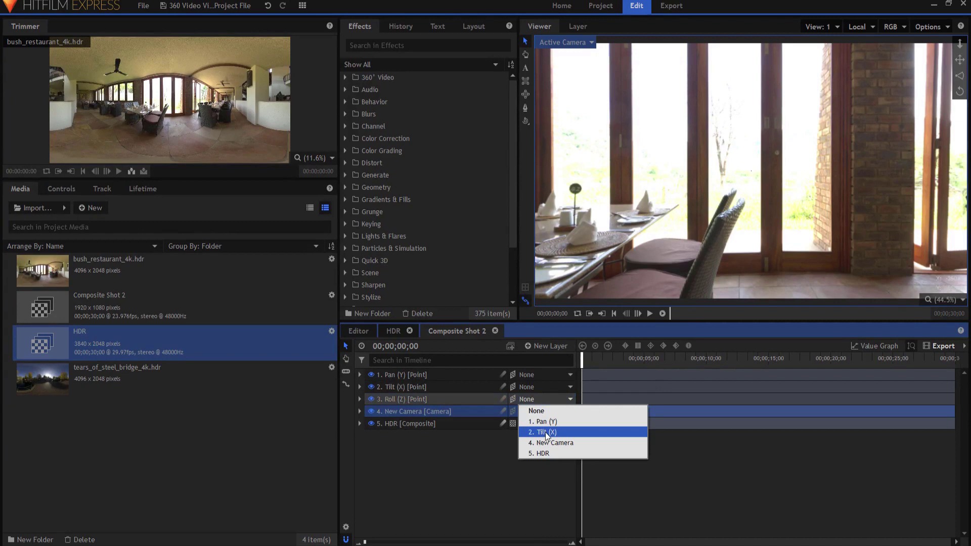
click(547, 434)
click(533, 387)
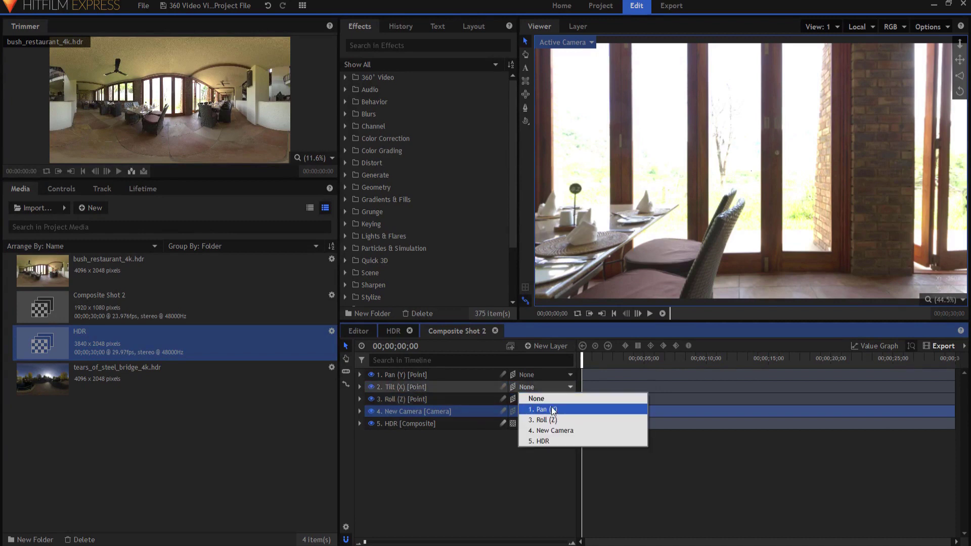
click(548, 409)
click(414, 375)
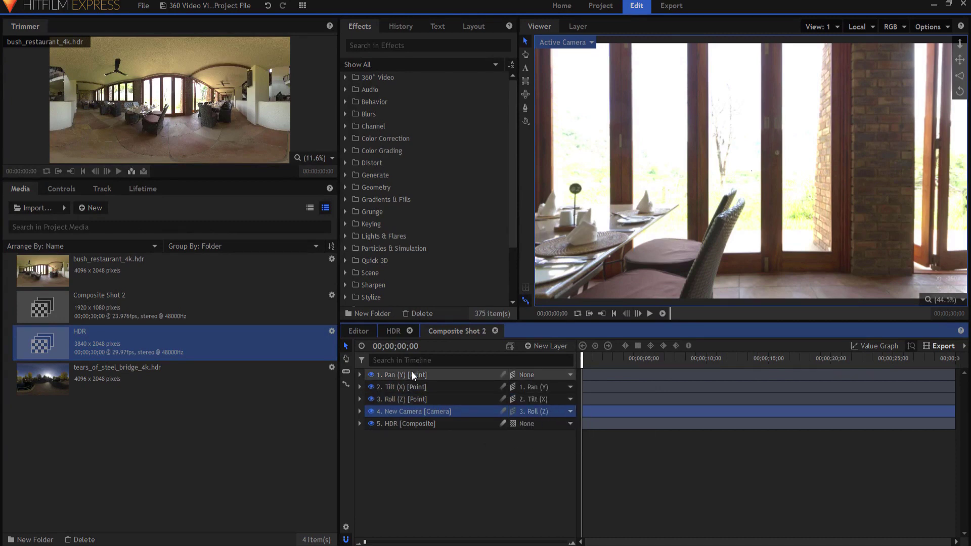
click(360, 375)
Scrub Pan (Y) and Tilt (X) rotations to swing the camera around the restaurant.
click(370, 388)
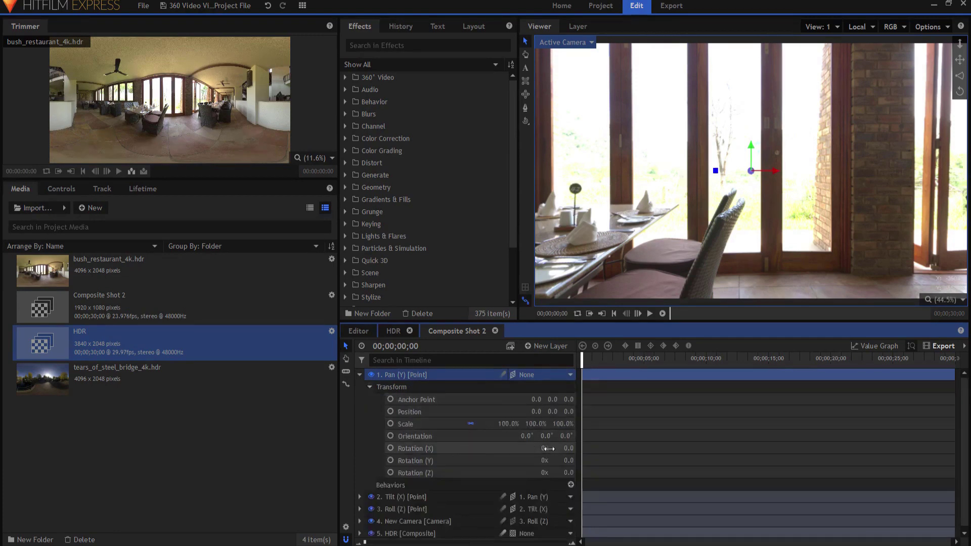
drag(574, 461, 514, 460)
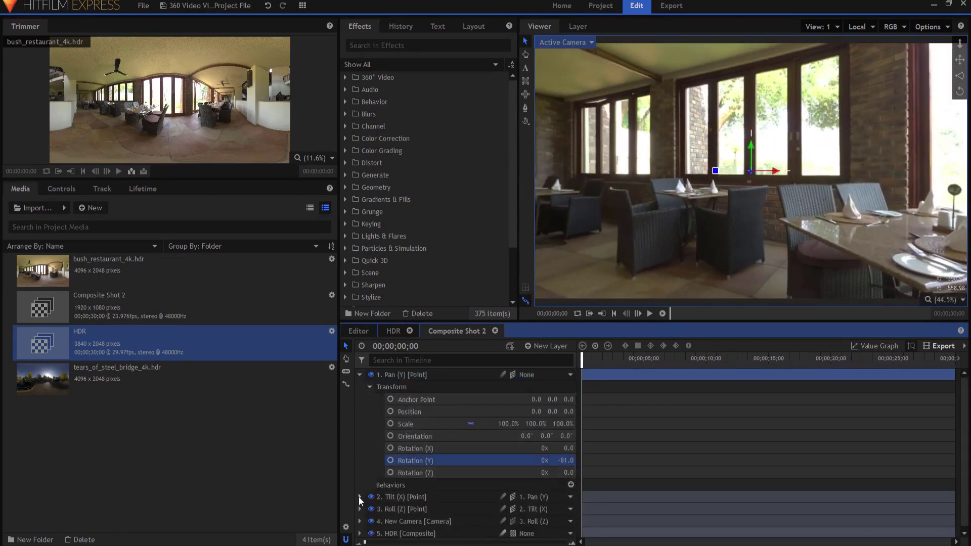
click(360, 497)
scroll(388, 493, down, 1)
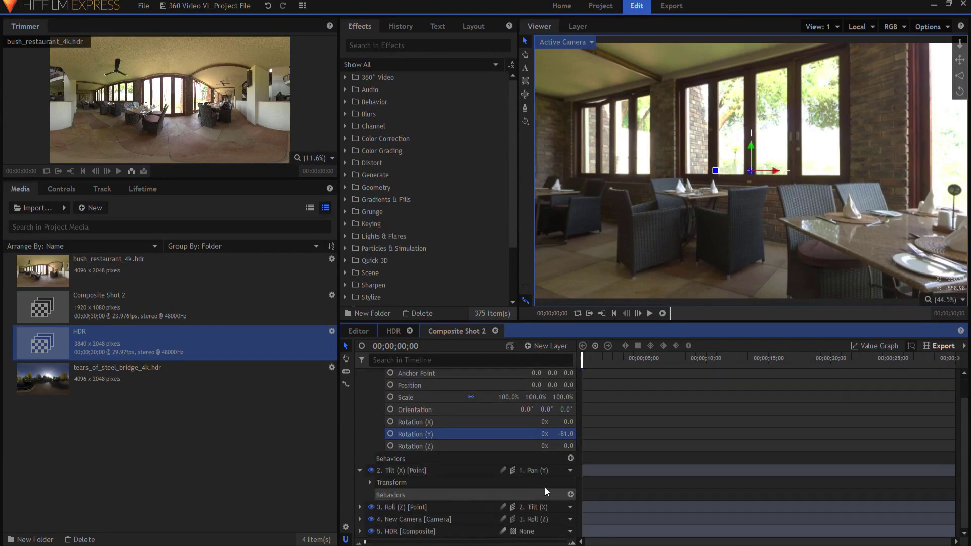
click(369, 482)
scroll(512, 504, down, 3)
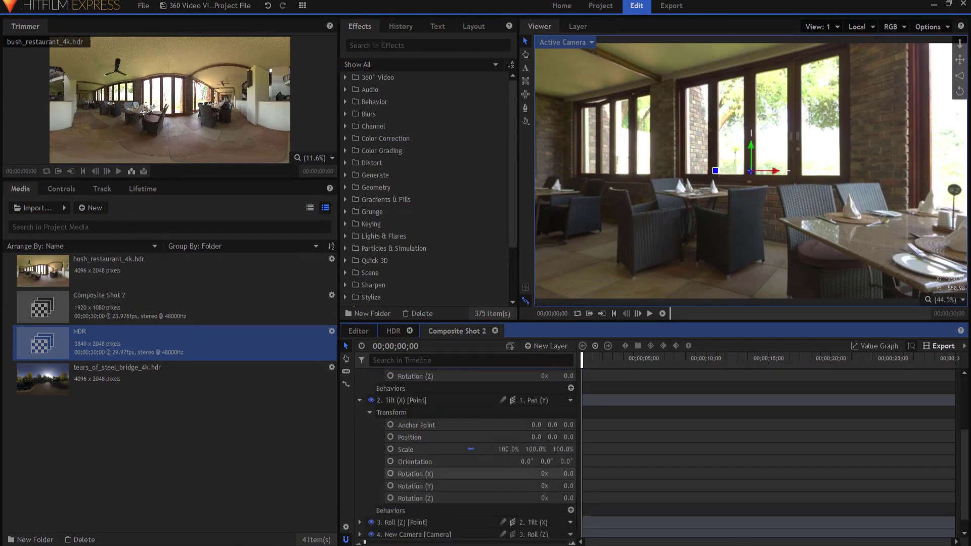
mouse_move(567, 474)
mouse_down()
mouse_move(596, 474)
mouse_move(570, 473)
mouse_up()
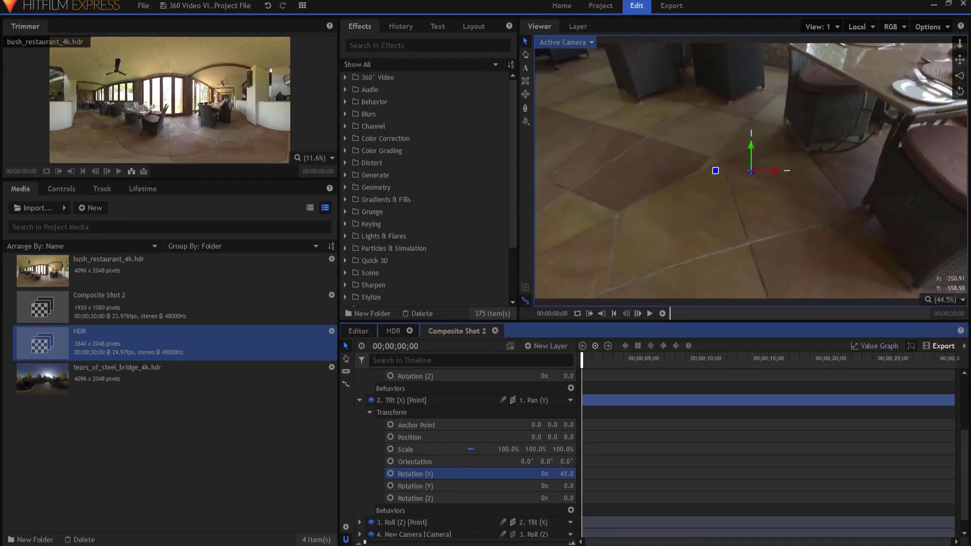
scroll(561, 465, up, 3)
mouse_move(567, 434)
mouse_down()
mouse_move(517, 435)
mouse_move(779, 434)
mouse_up()
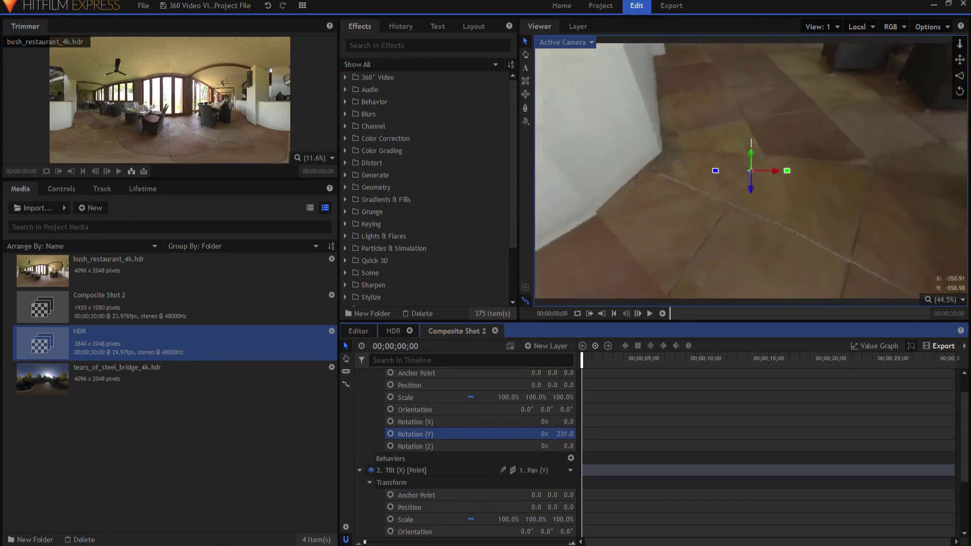
drag(565, 434, 544, 435)
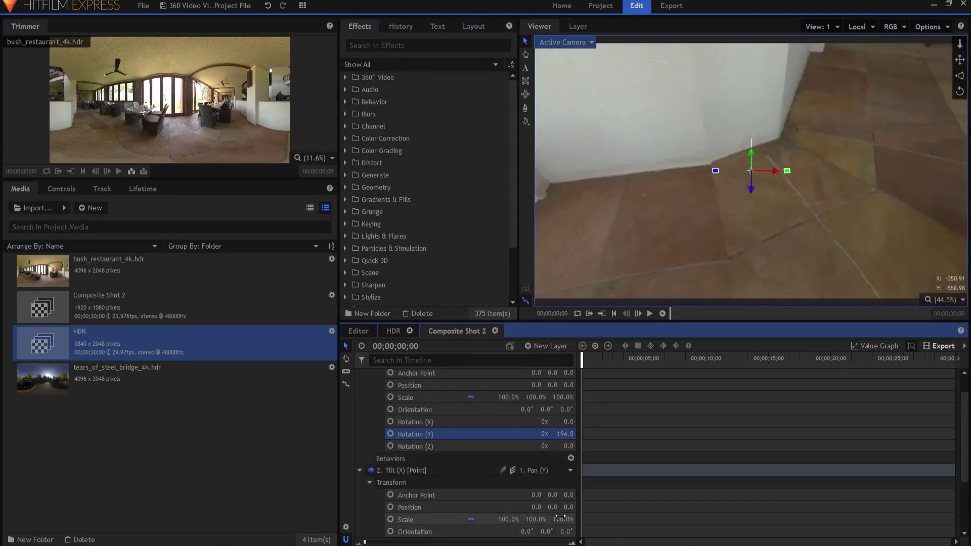
scroll(559, 518, down, 1)
drag(566, 509, 587, 509)
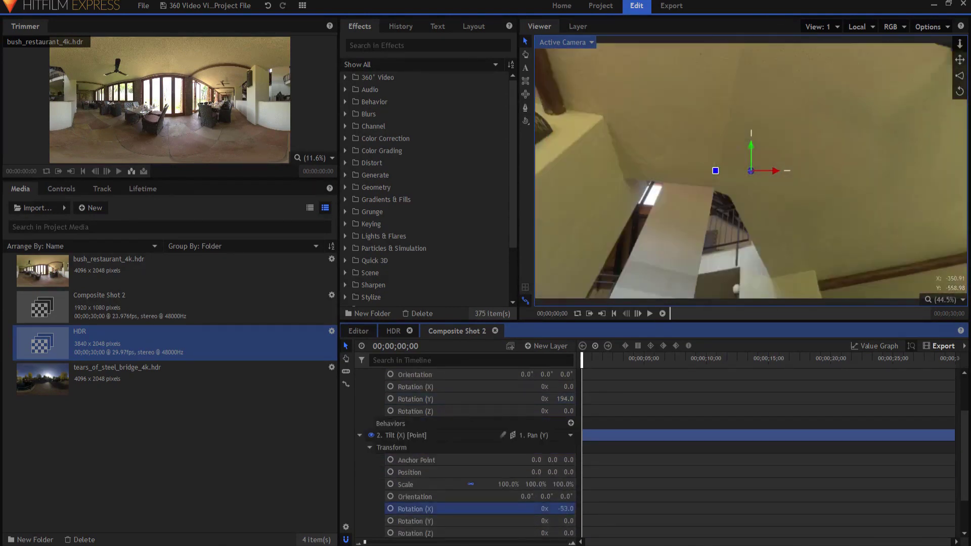
drag(564, 508, 574, 508)
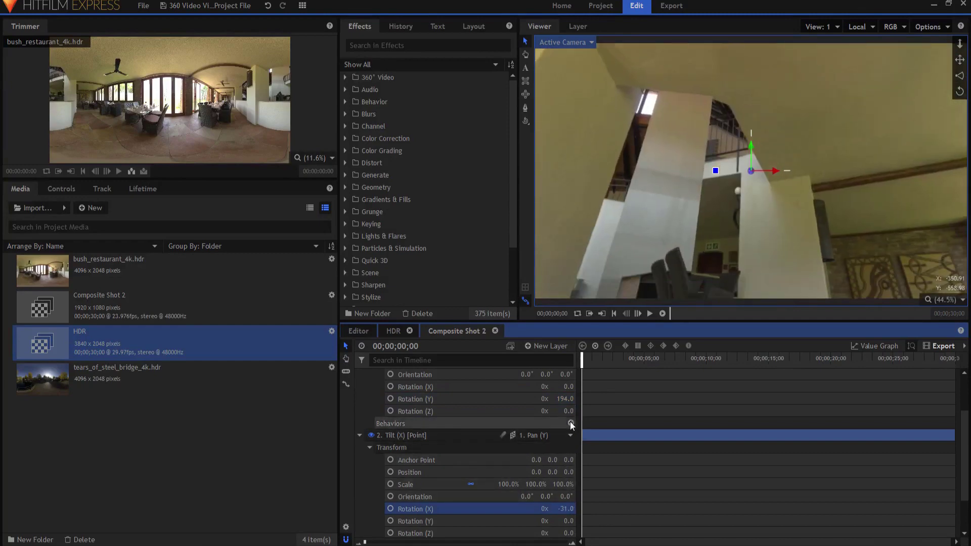
mouse_move(565, 399)
mouse_down()
mouse_move(577, 399)
mouse_move(516, 398)
mouse_up()
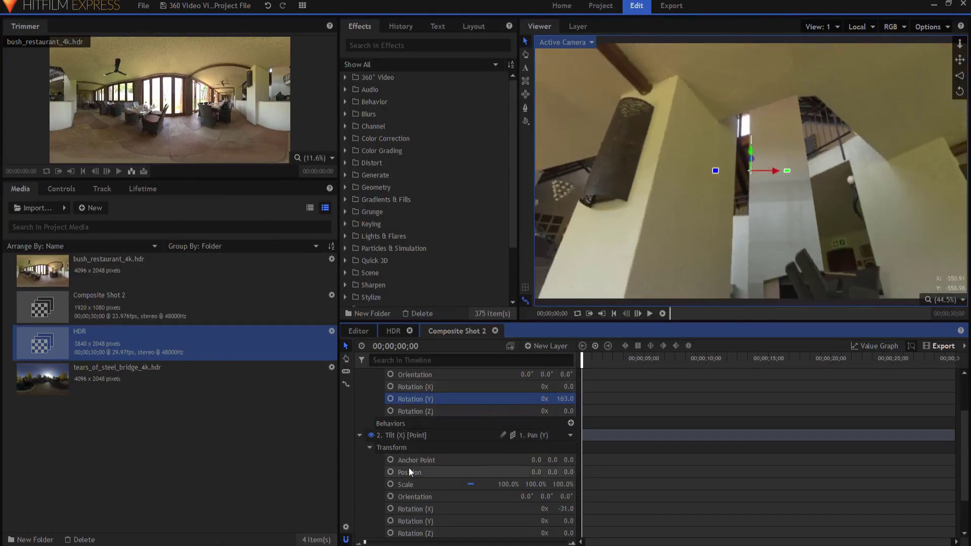
scroll(409, 468, down, 2)
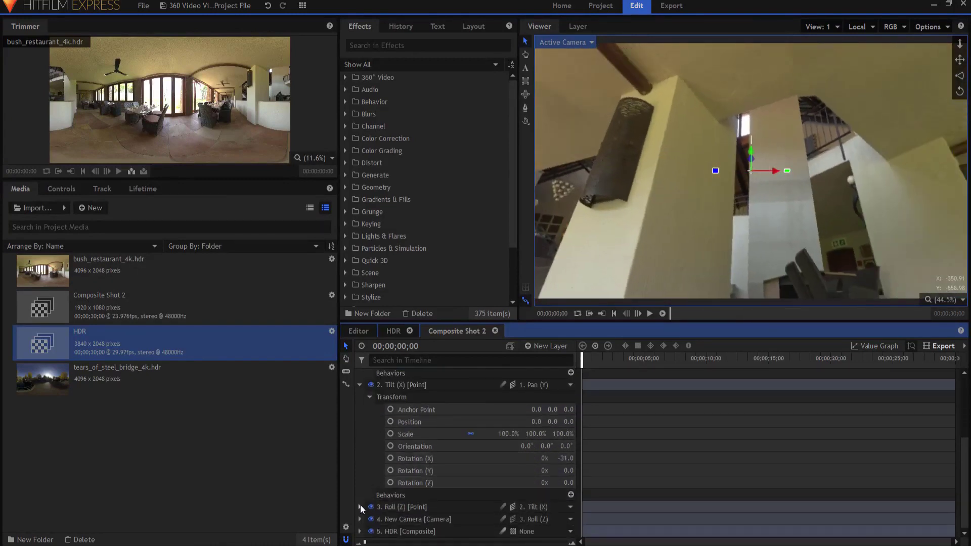
Slant the horizon with Roll (Z) rotation, then reset Tilt (X) rotation to 0.
click(360, 507)
scroll(396, 499, down, 1)
click(370, 495)
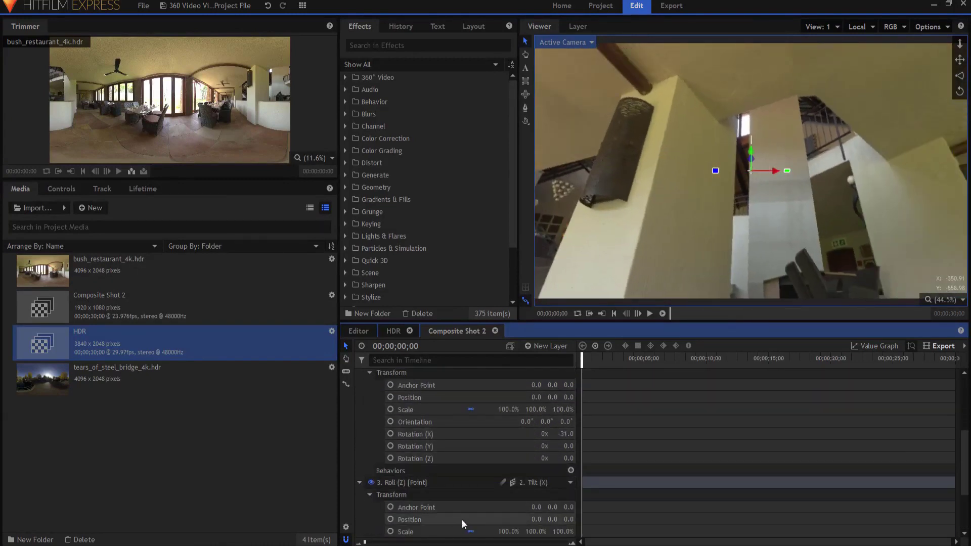
scroll(462, 520, down, 3)
drag(566, 511, 535, 510)
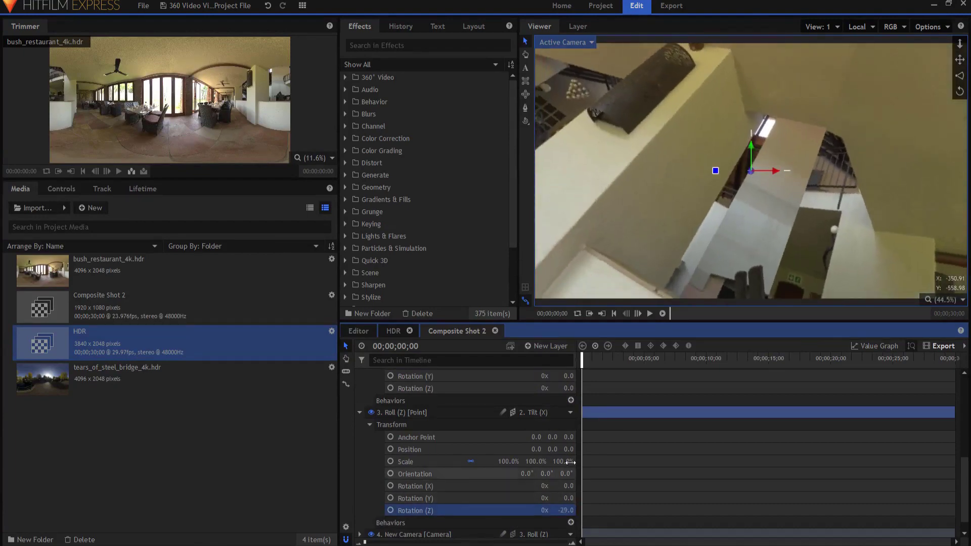
scroll(471, 455, up, 3)
mouse_move(566, 434)
mouse_down()
mouse_move(551, 434)
mouse_move(565, 434)
mouse_up()
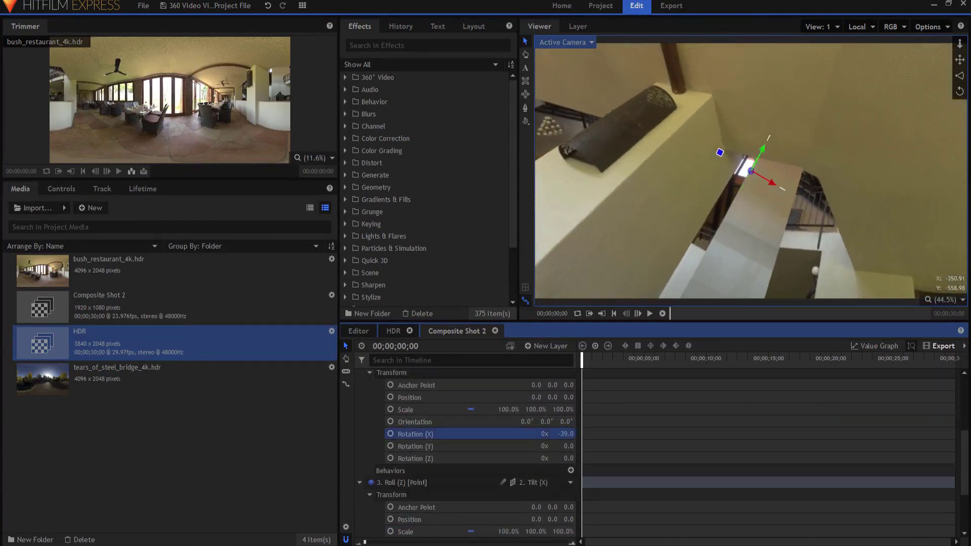
scroll(565, 434, up, 3)
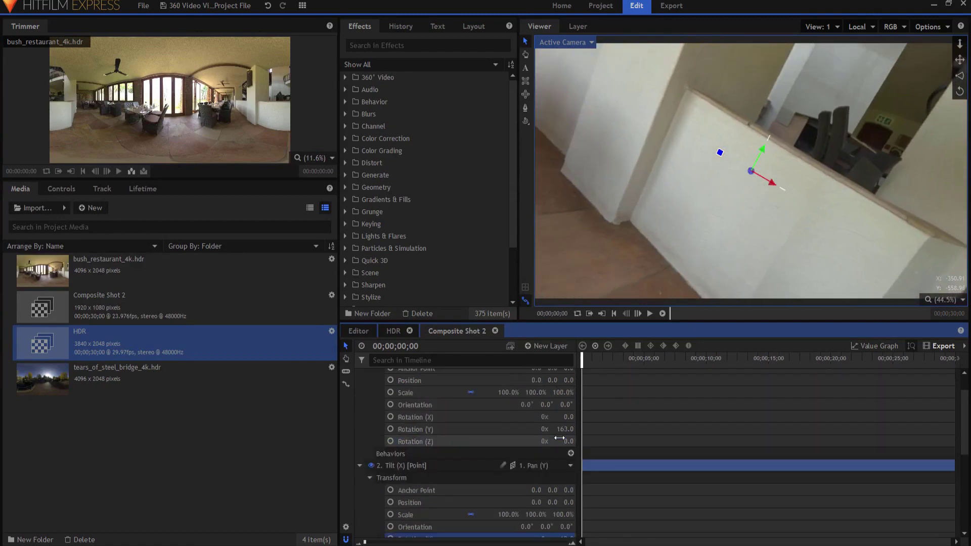
drag(565, 429, 581, 428)
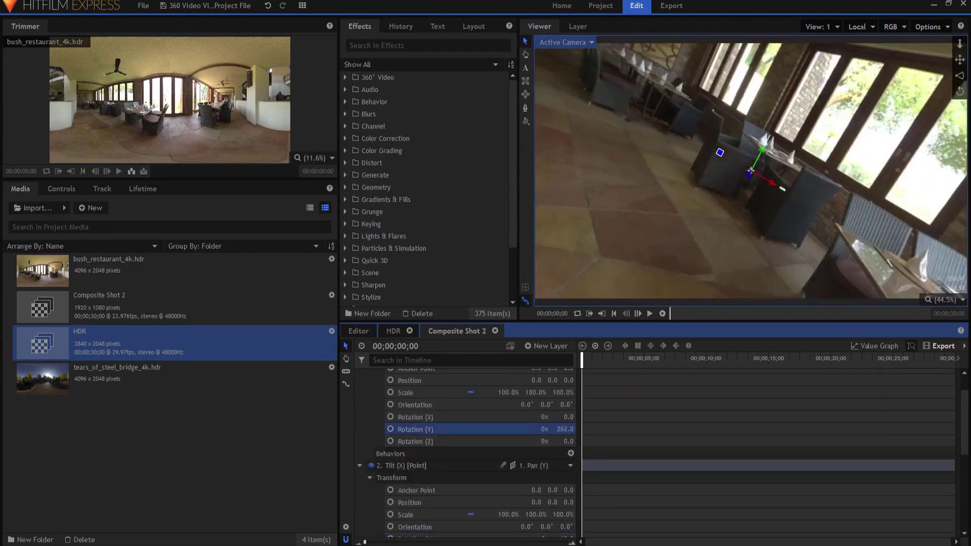
scroll(560, 491, down, 3)
click(565, 470)
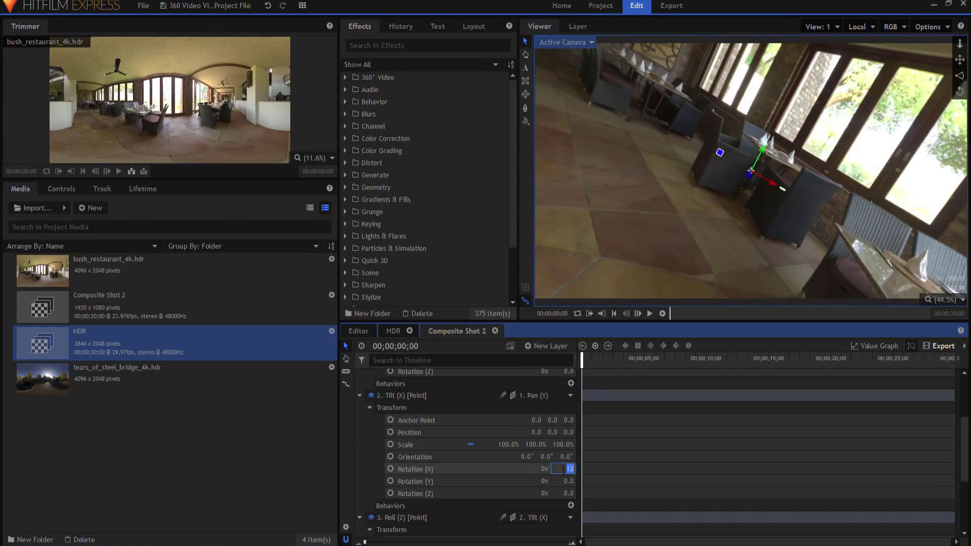
text(0)
key(Return)
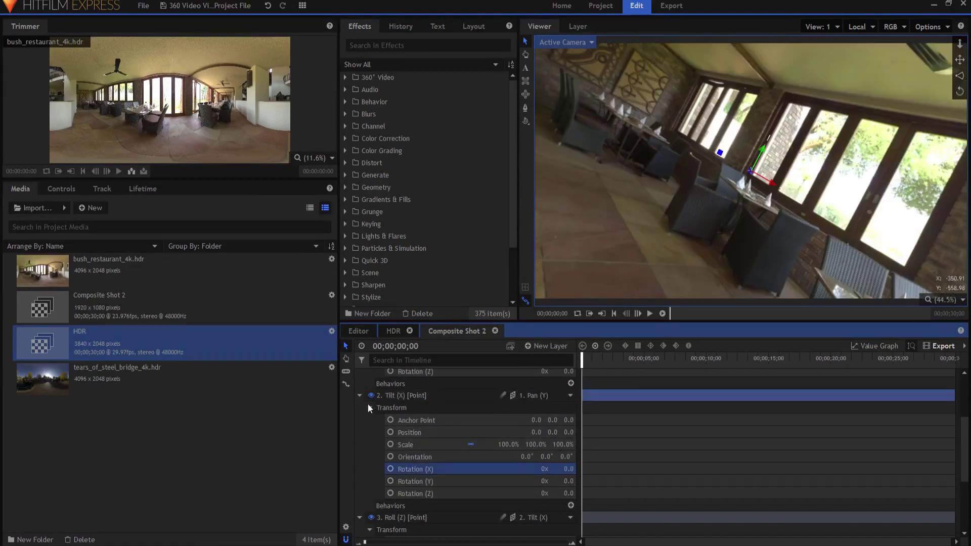
click(360, 395)
Place tears_of_steel_bridge_4k.hdr above bush_restaurant in the HDR composite timeline.
click(360, 408)
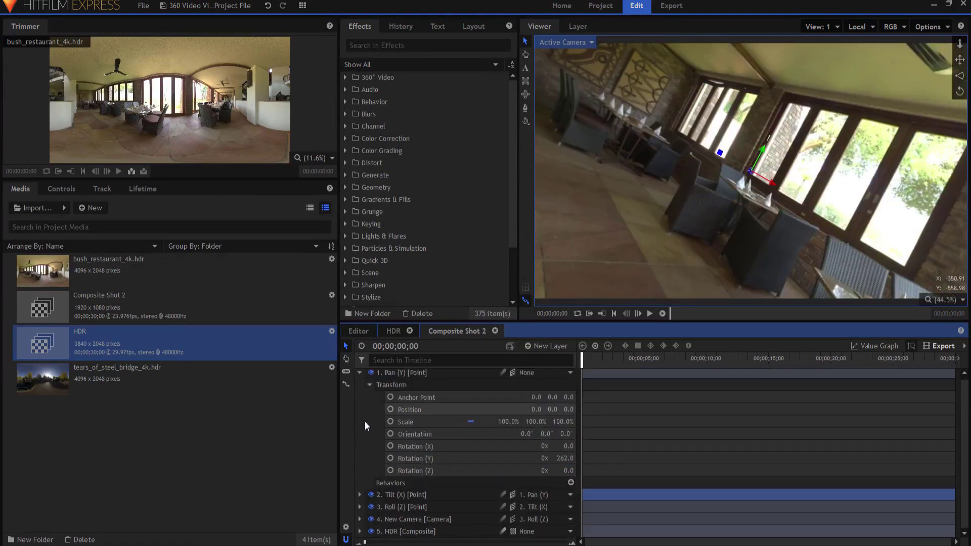
click(359, 375)
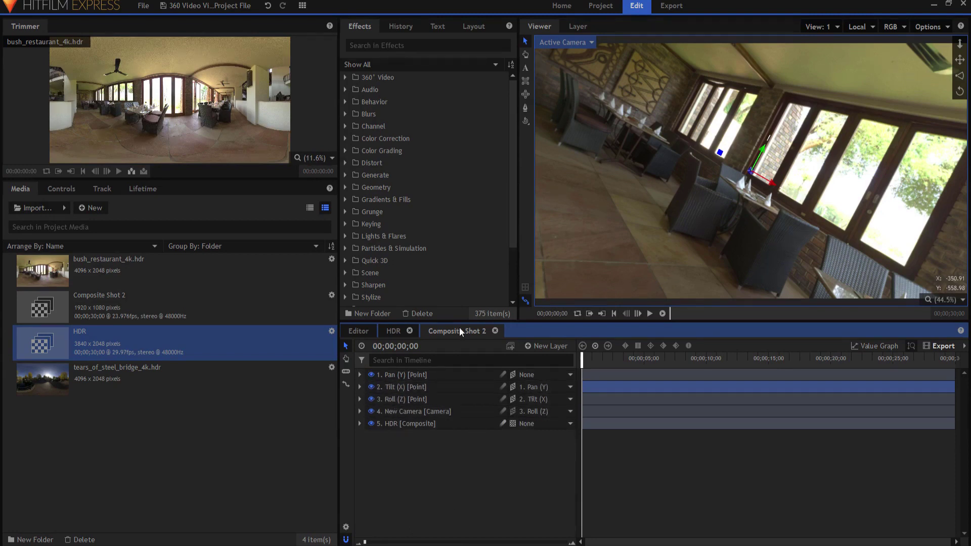
click(391, 331)
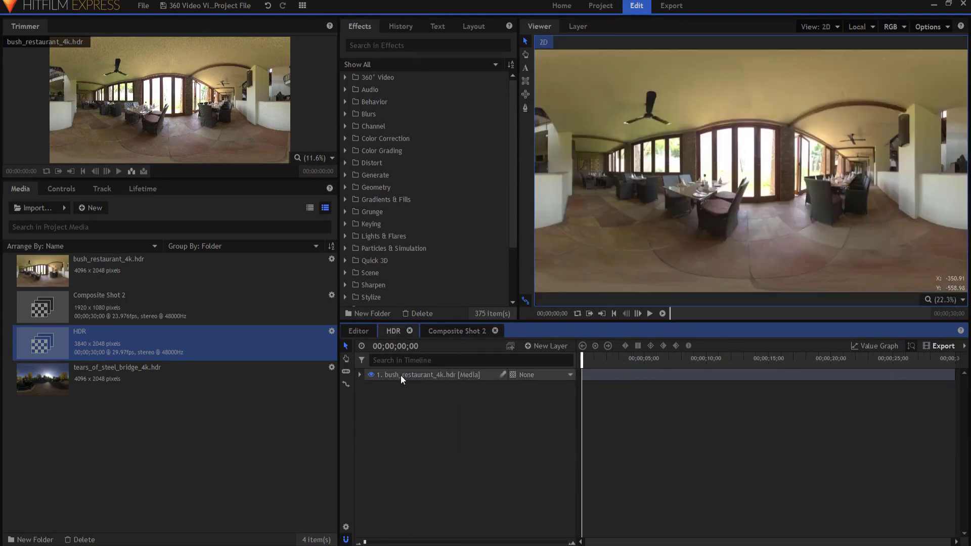
click(221, 368)
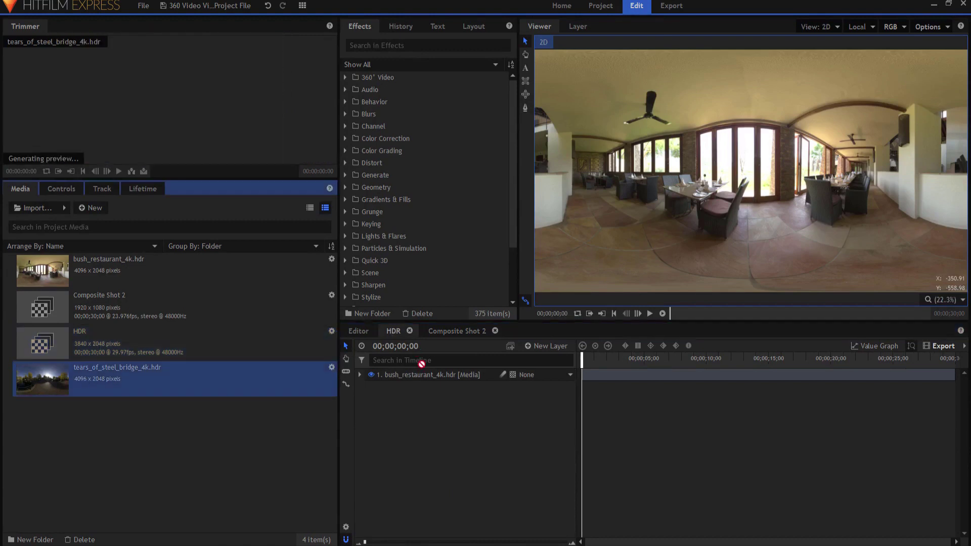
drag(428, 372, 429, 375)
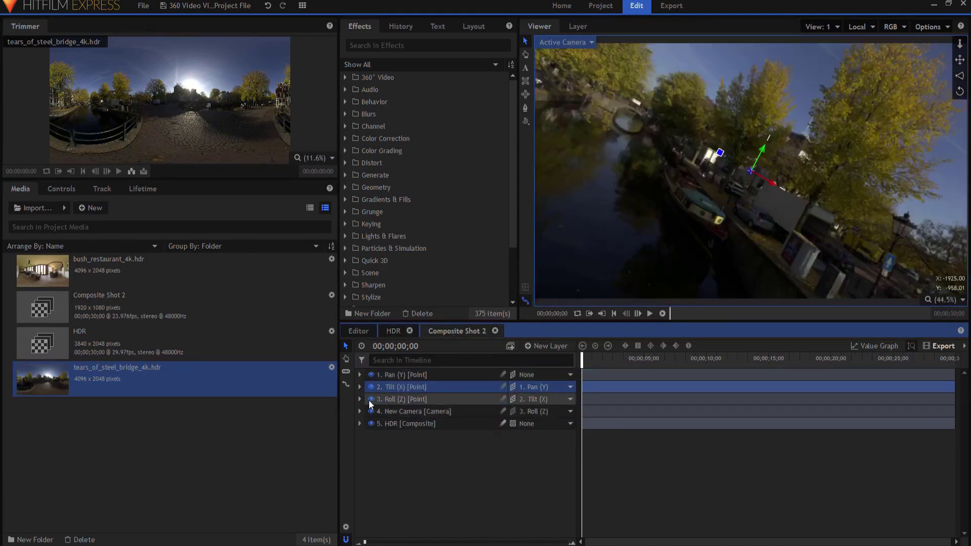
Zero the Roll (Z) rotation, then scrub Pan (Y) rotation toward the bridge.
click(359, 399)
click(566, 496)
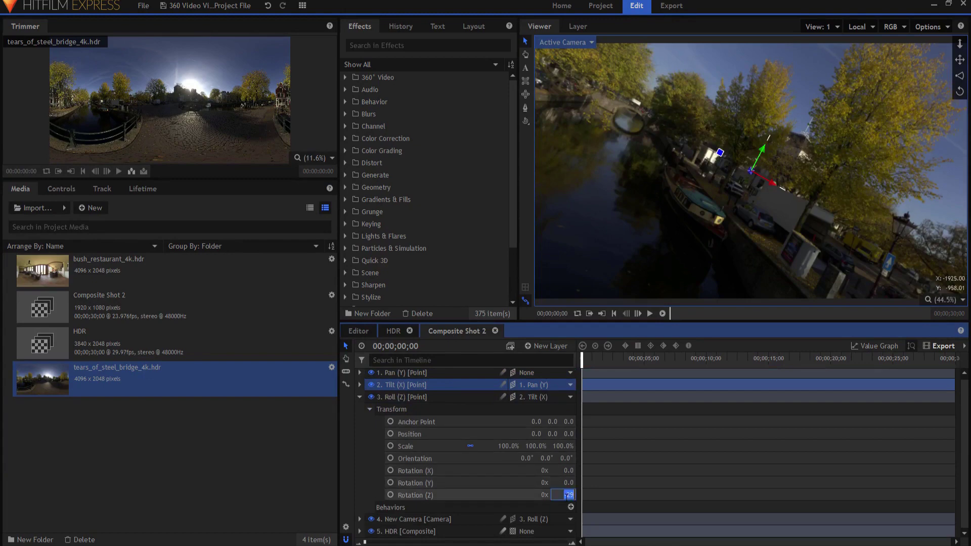
key(Return)
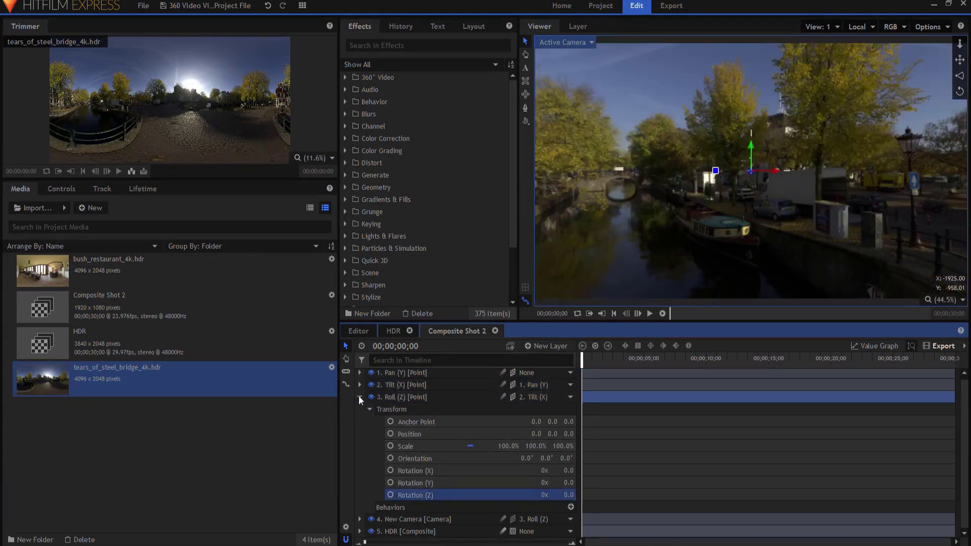
click(360, 397)
click(359, 375)
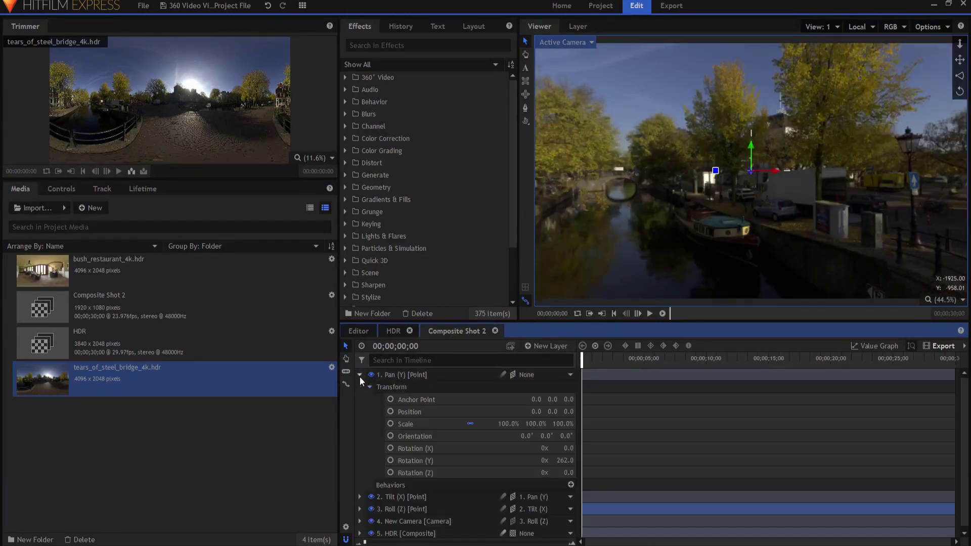
drag(566, 460, 735, 460)
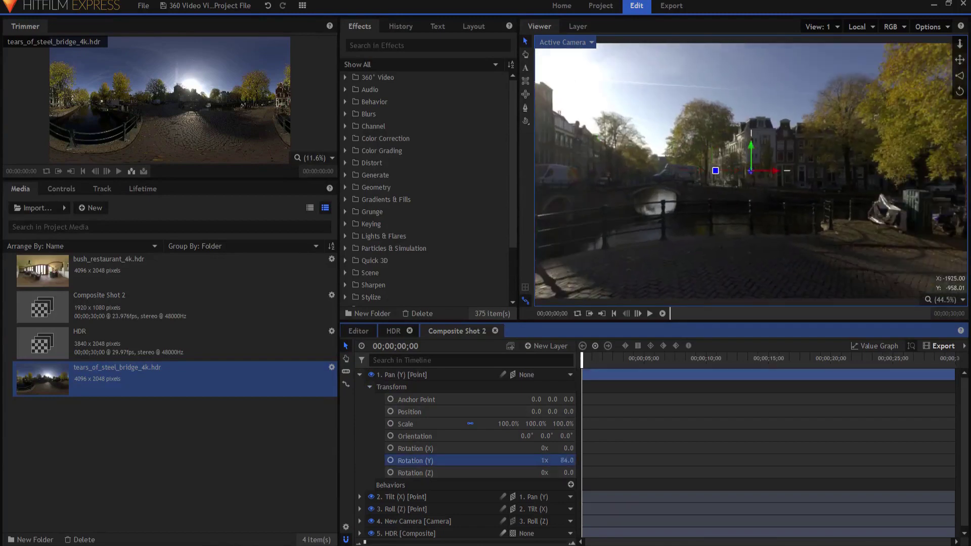